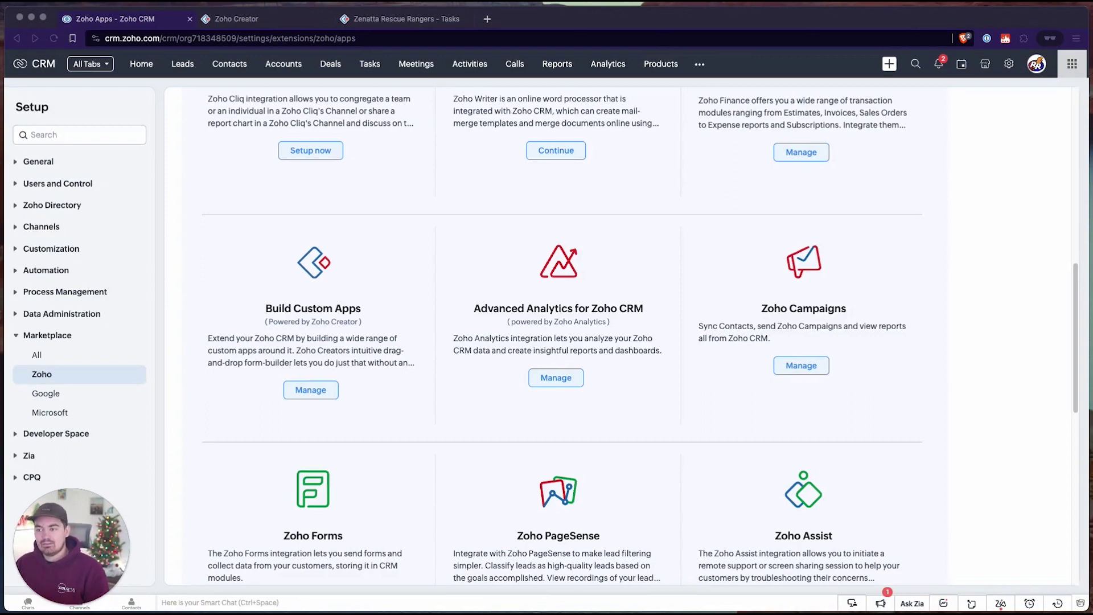
- Return from the Setup overview to the Marketplace app integrations list
{"action": "left_click", "coordinate": [1009, 63]}
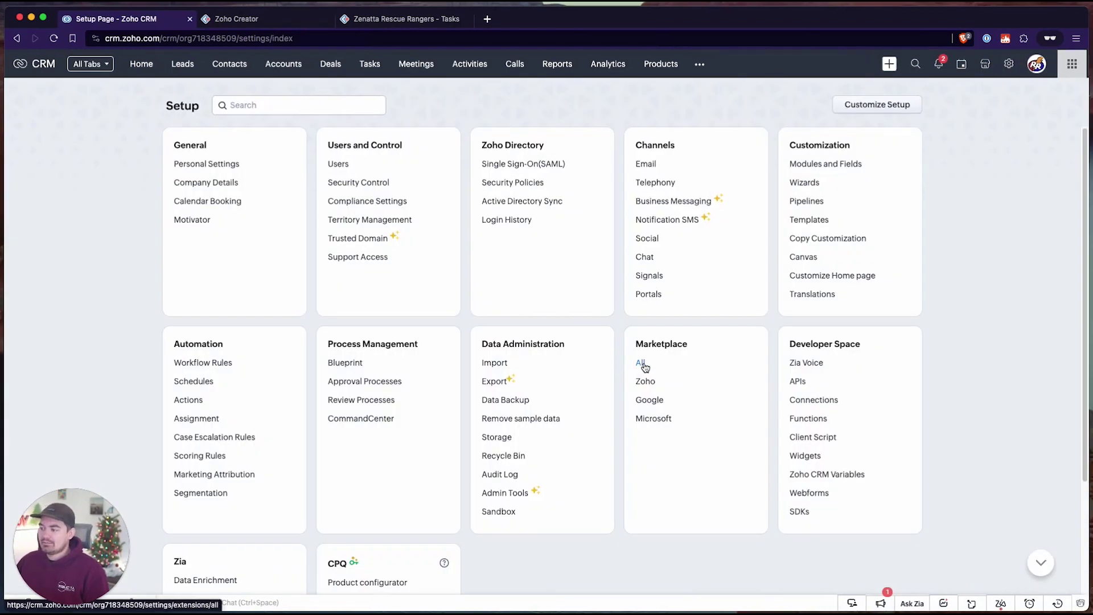
{"action": "left_click", "coordinate": [645, 382]}
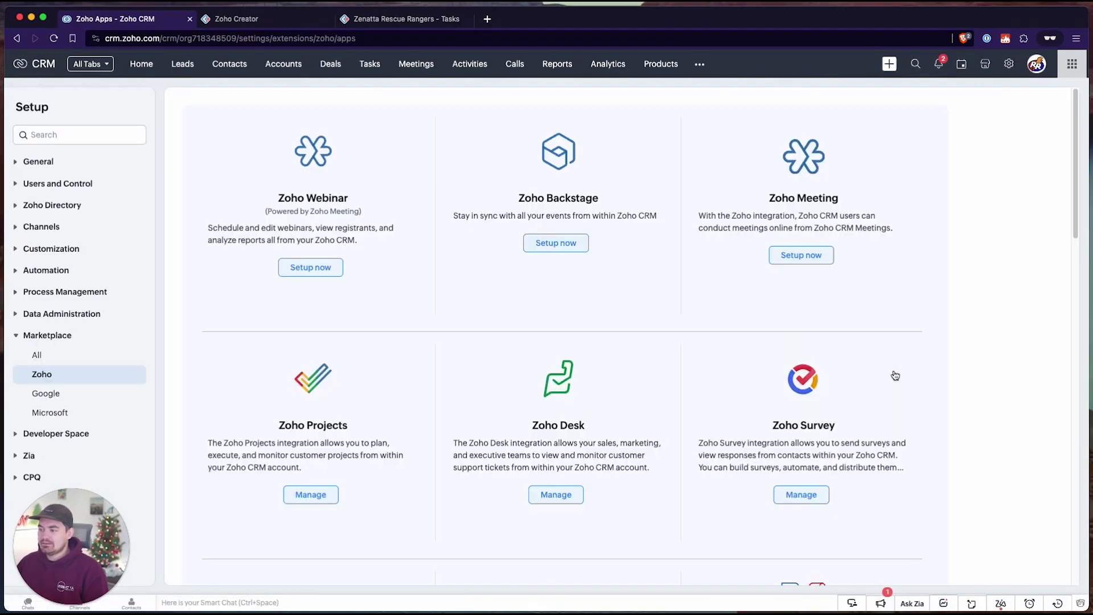
{"action": "scroll", "coordinate": [684, 359], "scroll_direction": "down", "scroll_amount": 5}
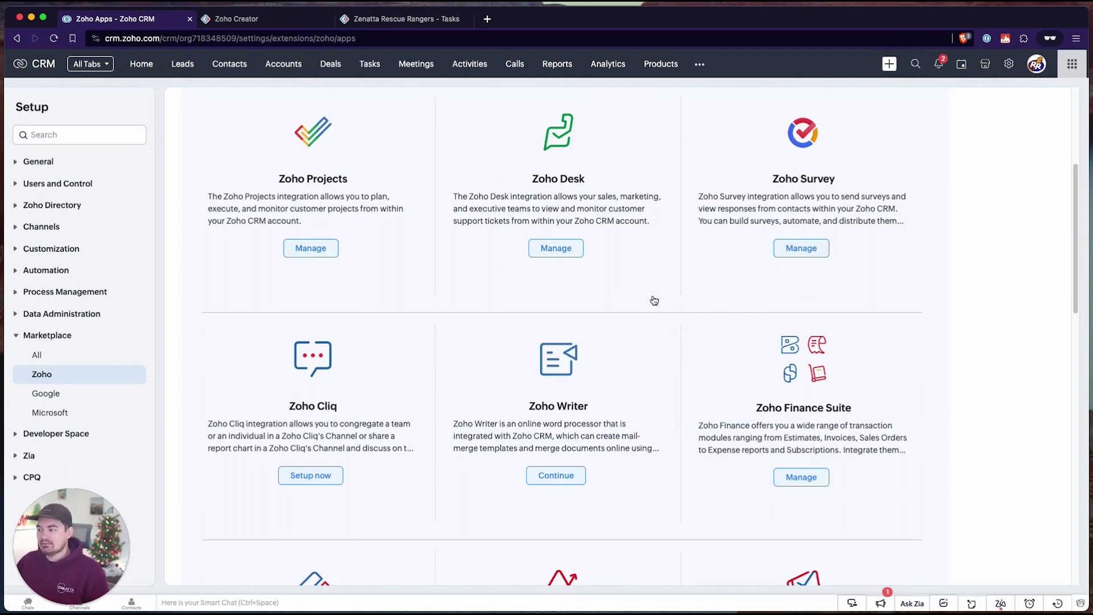
{"action": "scroll", "coordinate": [654, 300], "scroll_direction": "down", "scroll_amount": 3}
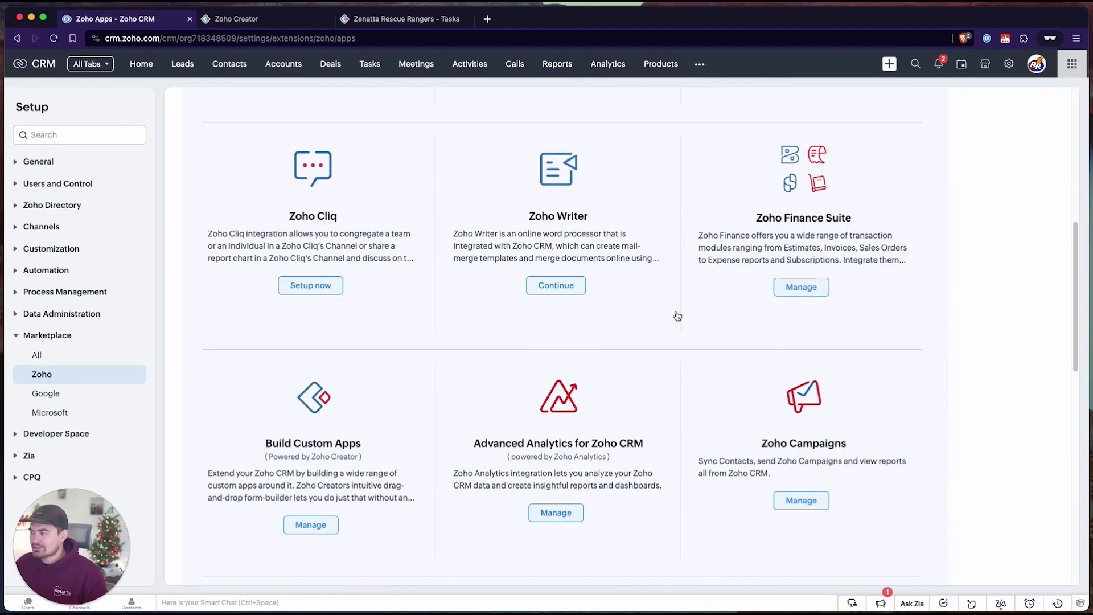
{"action": "scroll", "coordinate": [677, 316], "scroll_direction": "down", "scroll_amount": 2}
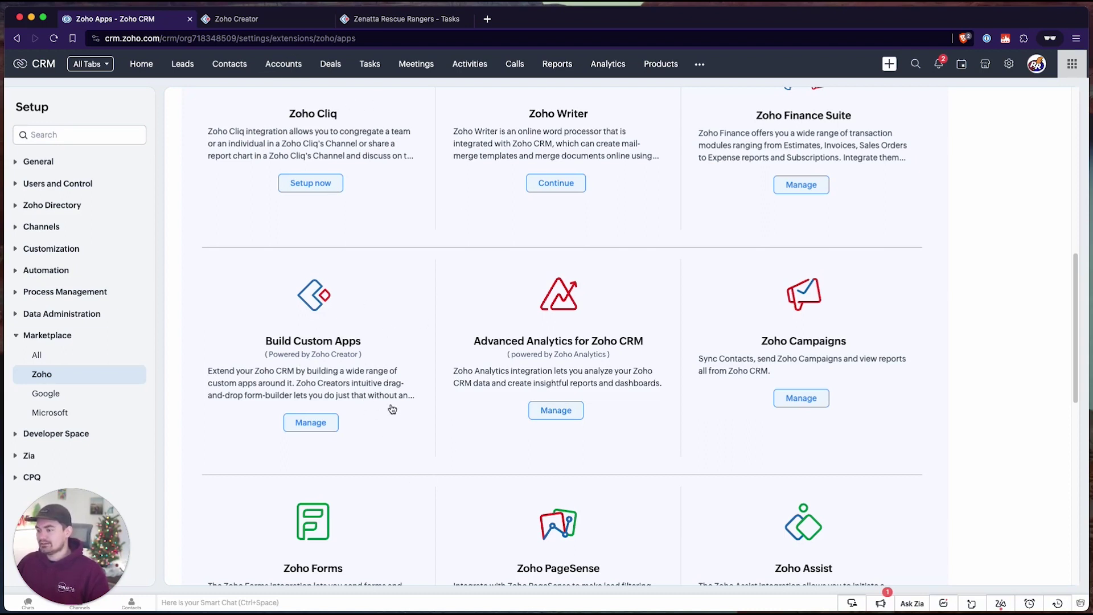
- Start a Zoho Creator app import, choosing application Tasks and form Task
{"action": "left_click", "coordinate": [308, 424]}
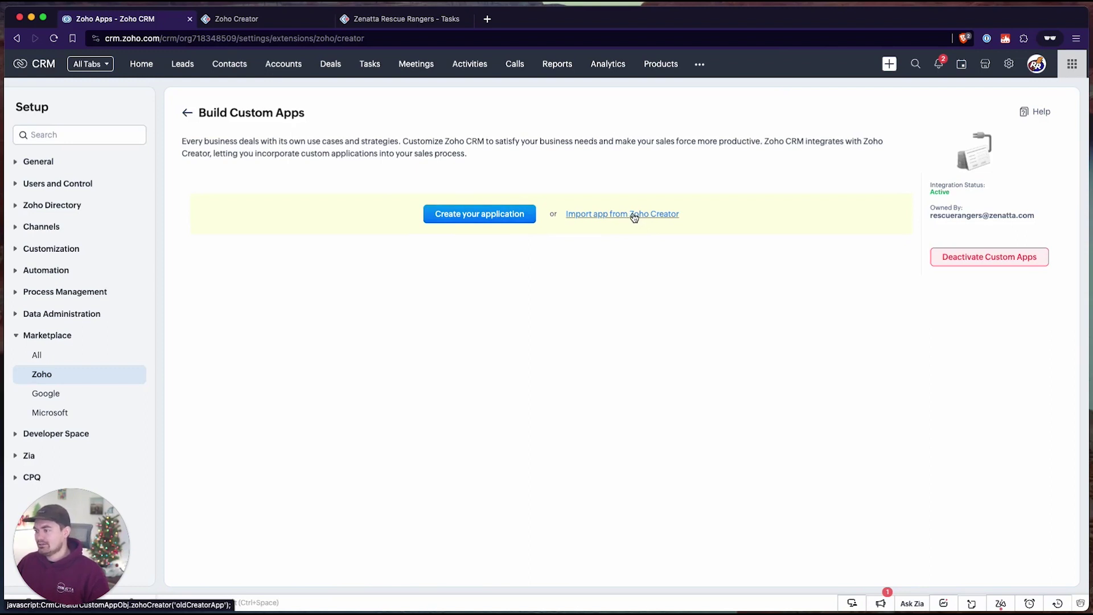
{"action": "left_click", "coordinate": [603, 215]}
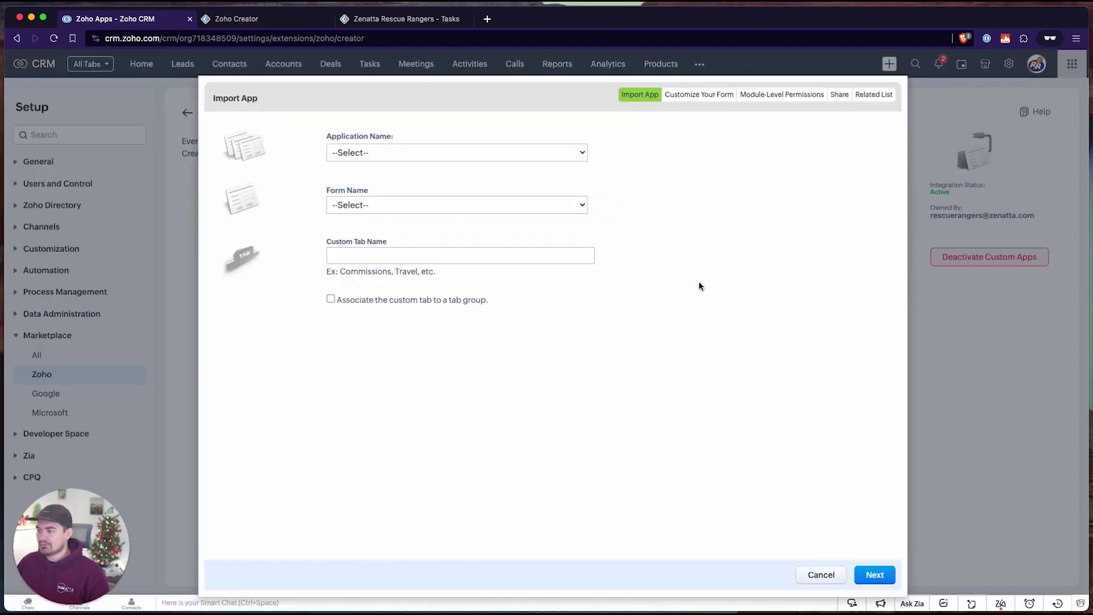
{"action": "left_click", "coordinate": [377, 153]}
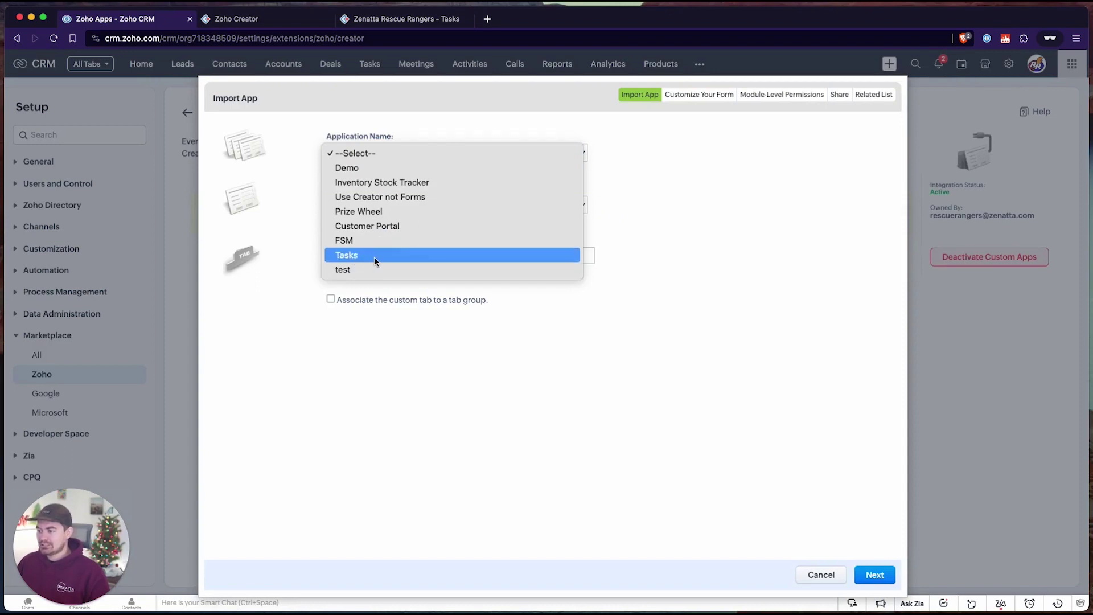
{"action": "left_click", "coordinate": [389, 258]}
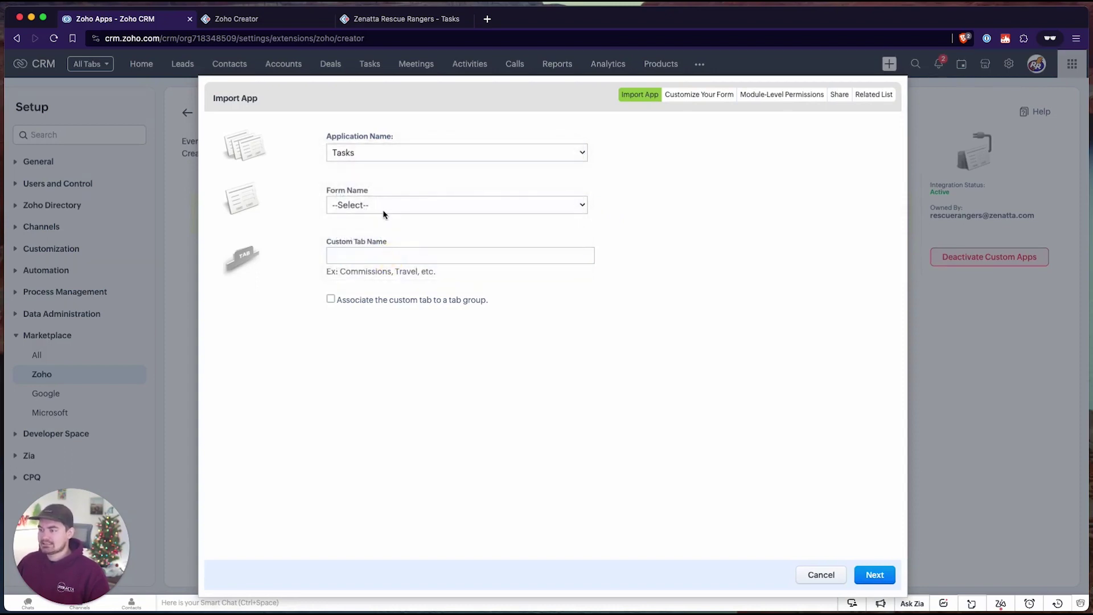
{"action": "left_click", "coordinate": [383, 206]}
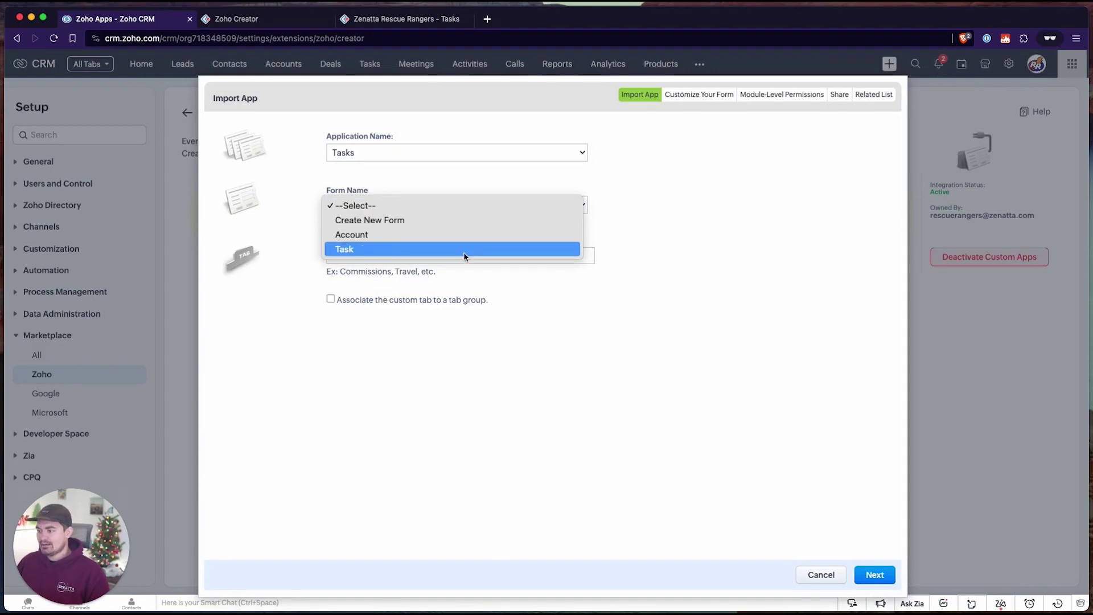
{"action": "left_click", "coordinate": [362, 250]}
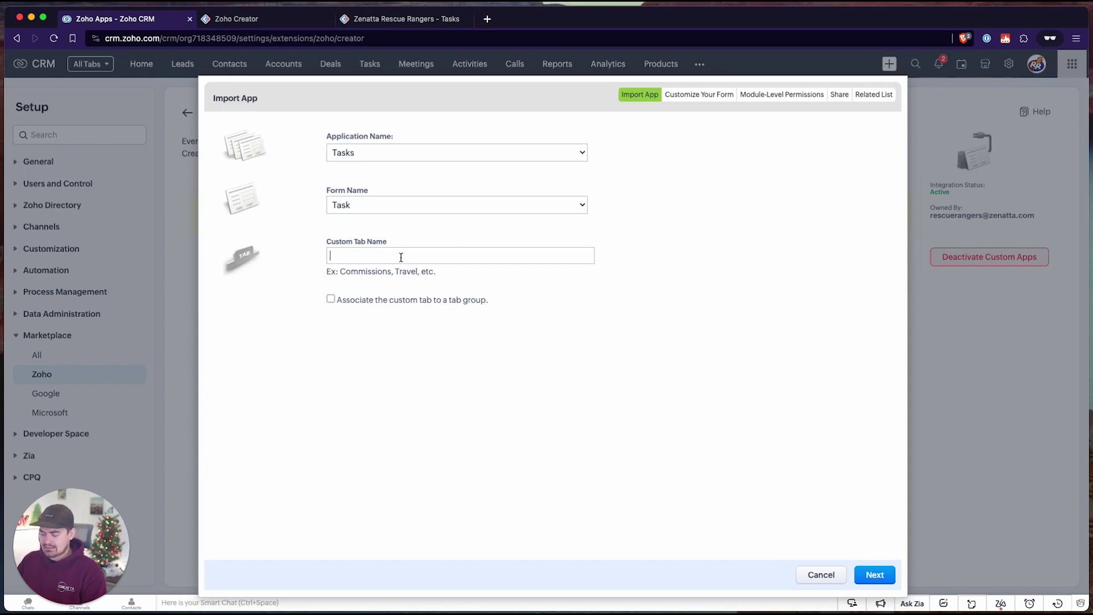
- Rename the custom tab to 'Creator Tasks' after the duplicate-name warning
{"action": "type", "text": "Tasks"}
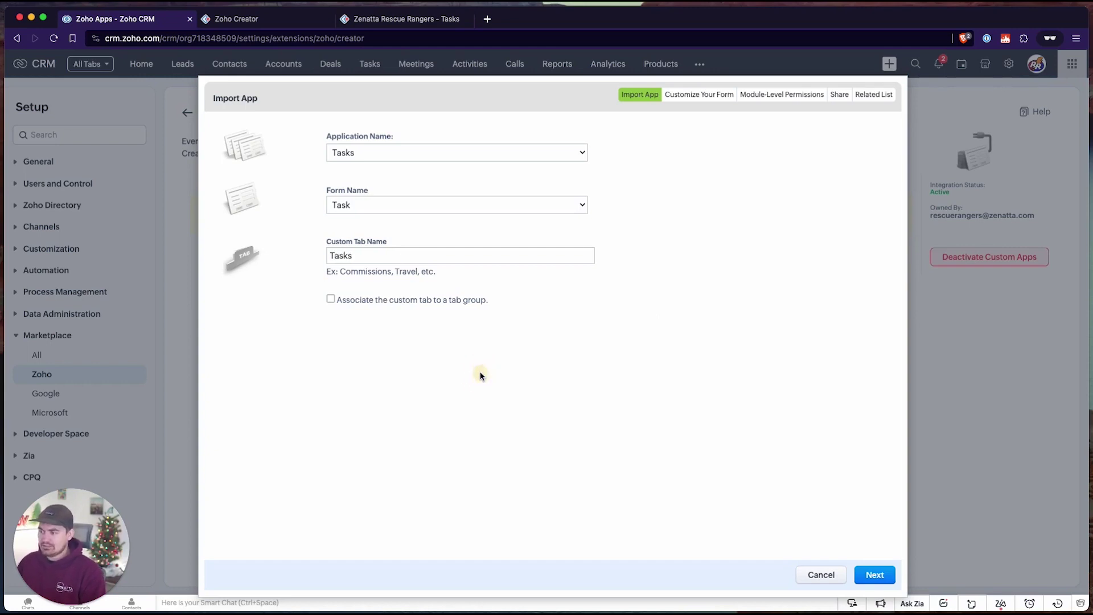
{"action": "left_click", "coordinate": [869, 572]}
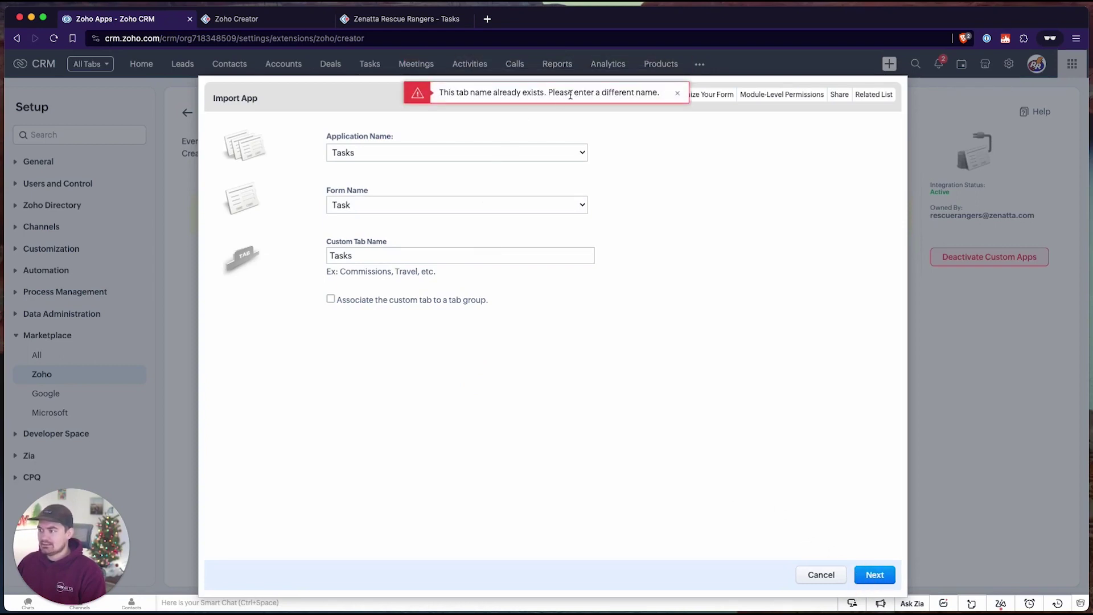
{"action": "left_click_drag", "start_coordinate": [449, 89], "coordinate": [659, 94]}
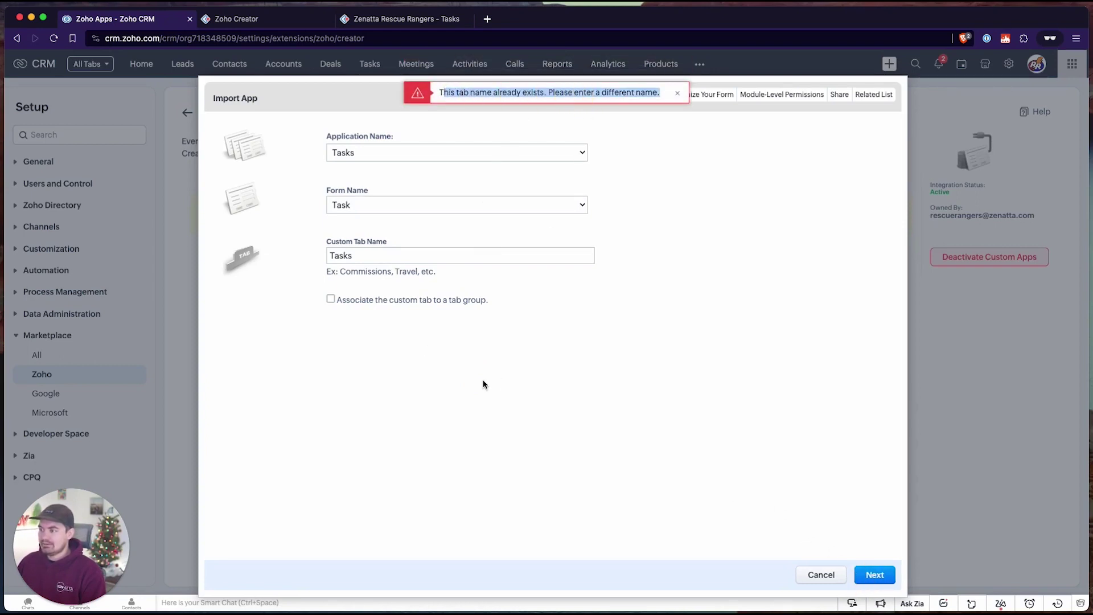
{"action": "left_click", "coordinate": [367, 255]}
{"action": "key", "text": "super+Left"}
{"action": "type", "text": "Creator"}
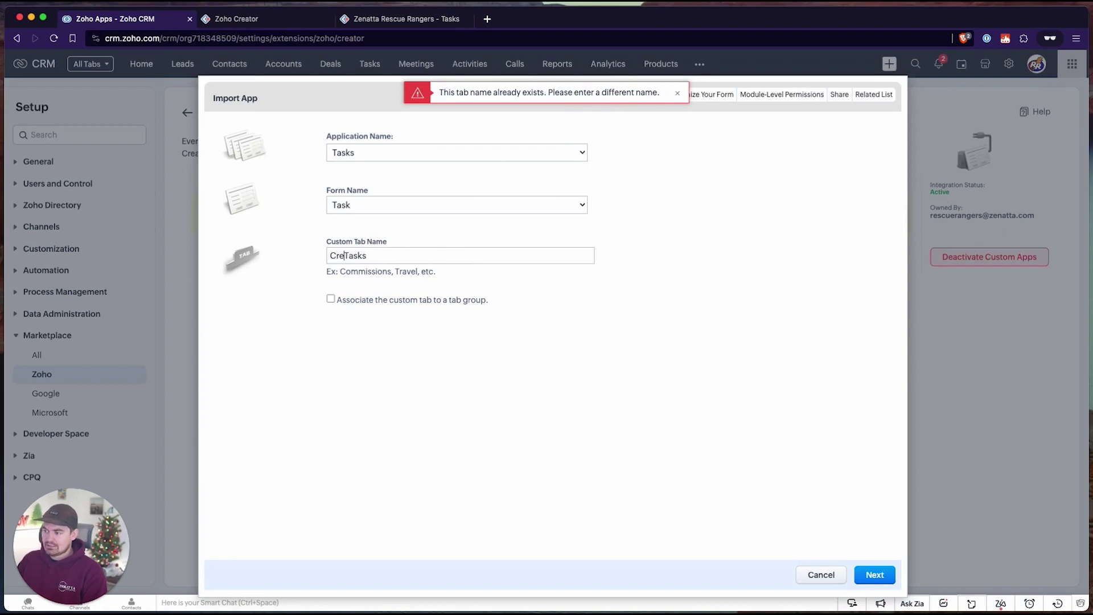
{"action": "key", "text": "super+p"}
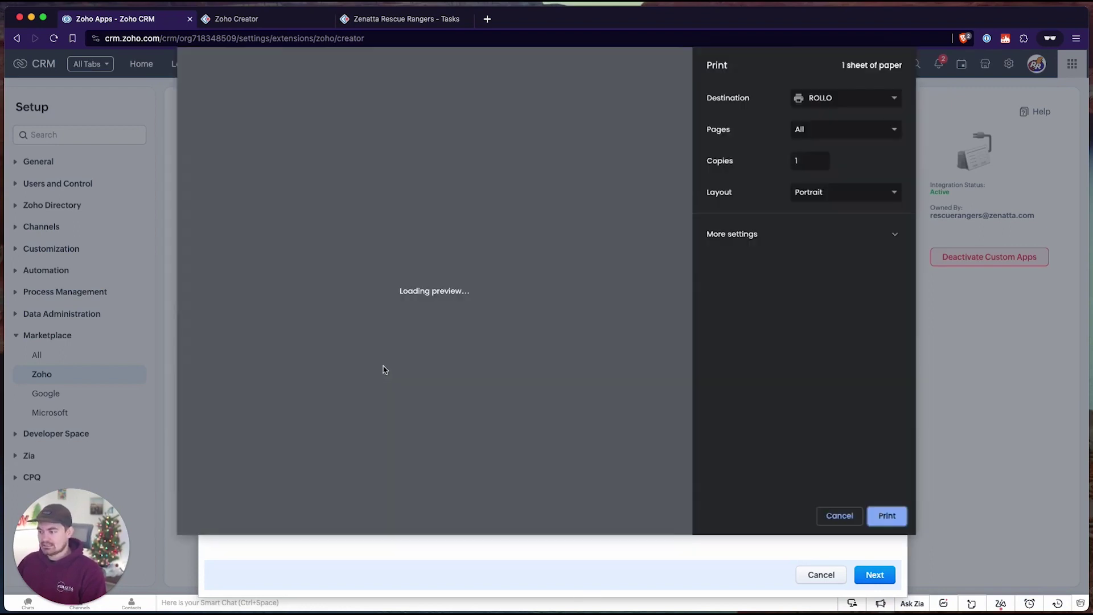
{"action": "left_click", "coordinate": [839, 517]}
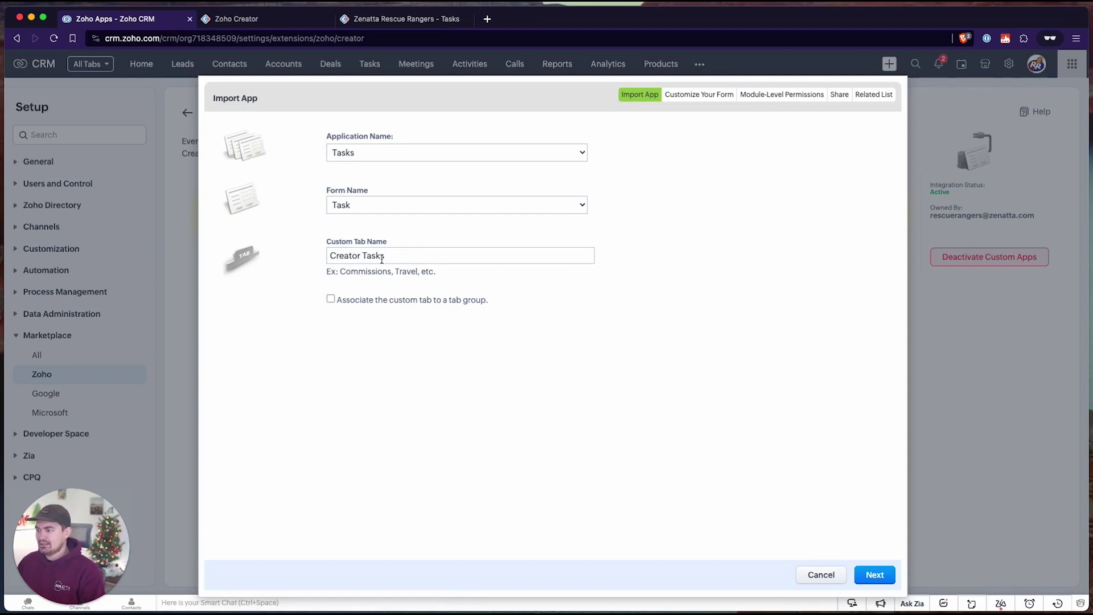
- Leave Associate to tab group unchecked and continue to form customization
{"action": "left_click", "coordinate": [330, 301]}
{"action": "left_click", "coordinate": [349, 329]}
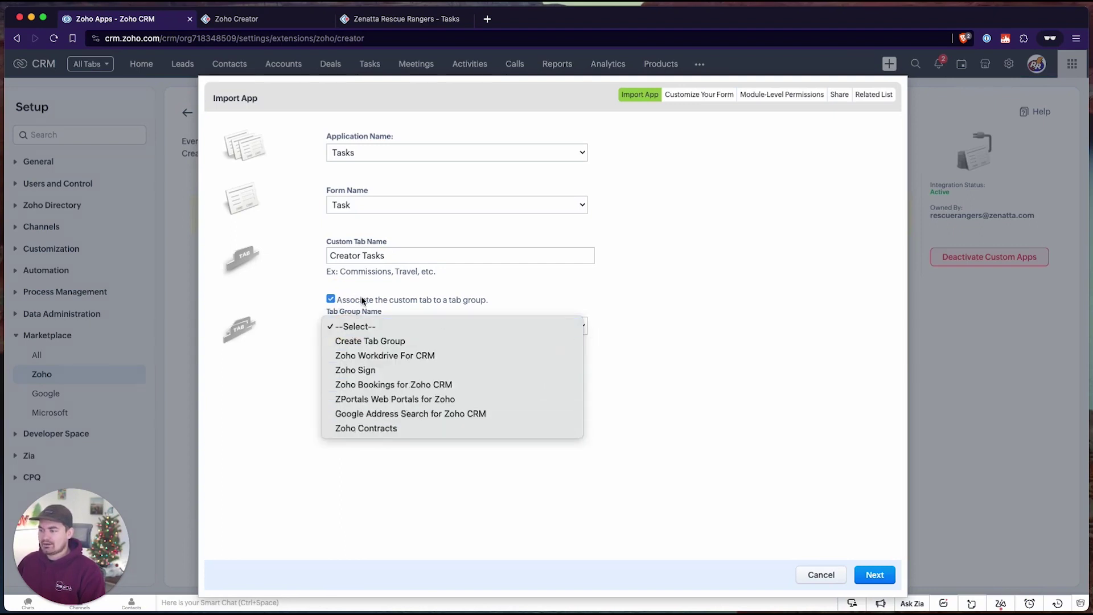
{"action": "left_click", "coordinate": [331, 299]}
{"action": "left_click", "coordinate": [330, 299]}
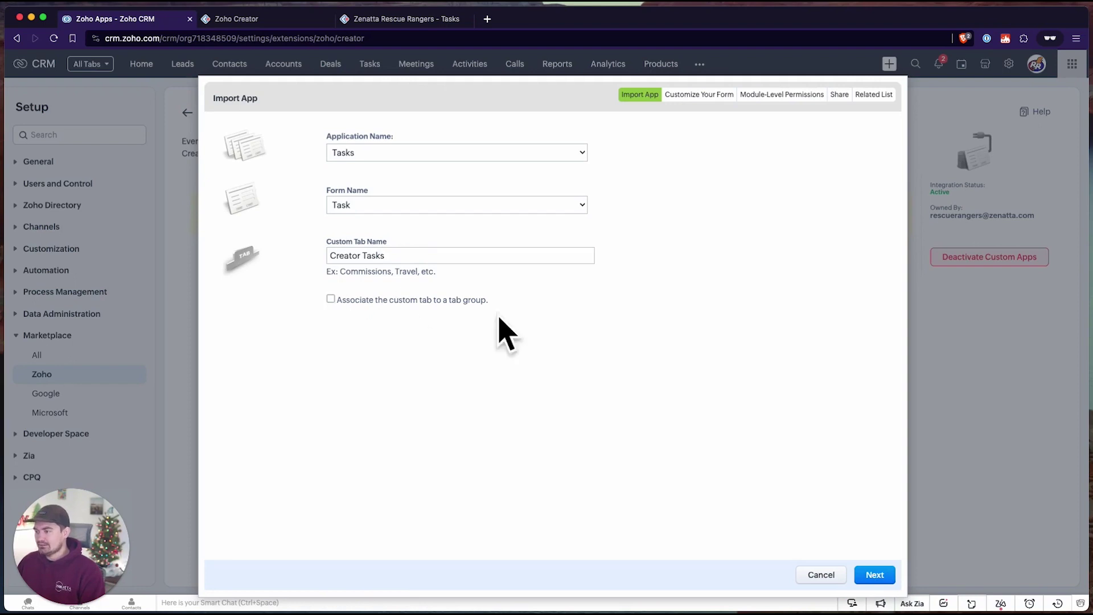
{"action": "left_click", "coordinate": [869, 579]}
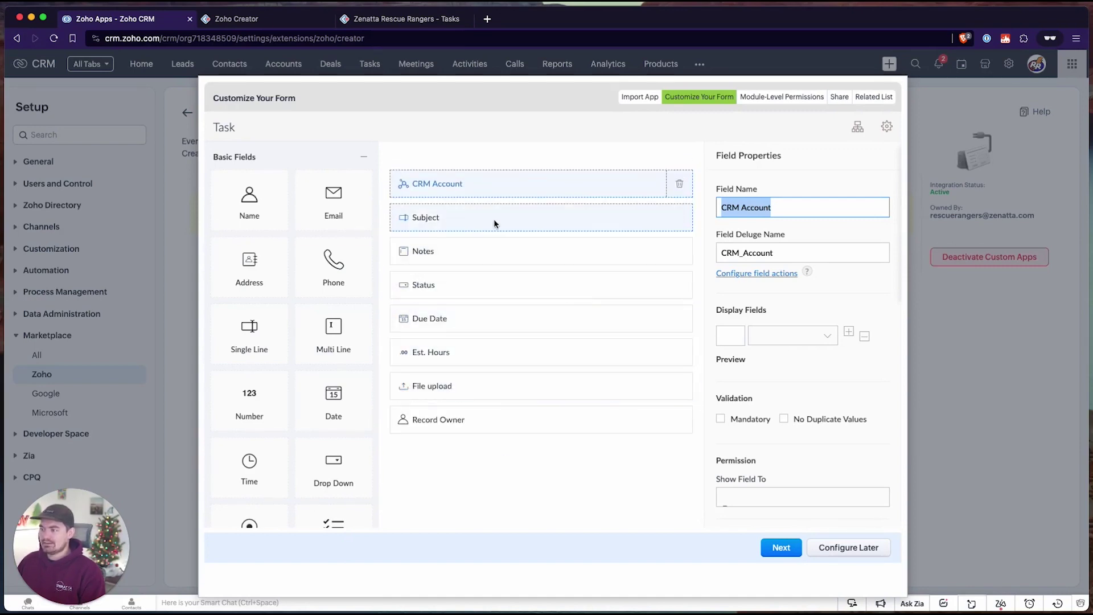
- Bring up the Tasks app's Task form in the Zoho Creator form builder
{"action": "left_click", "coordinate": [387, 19]}
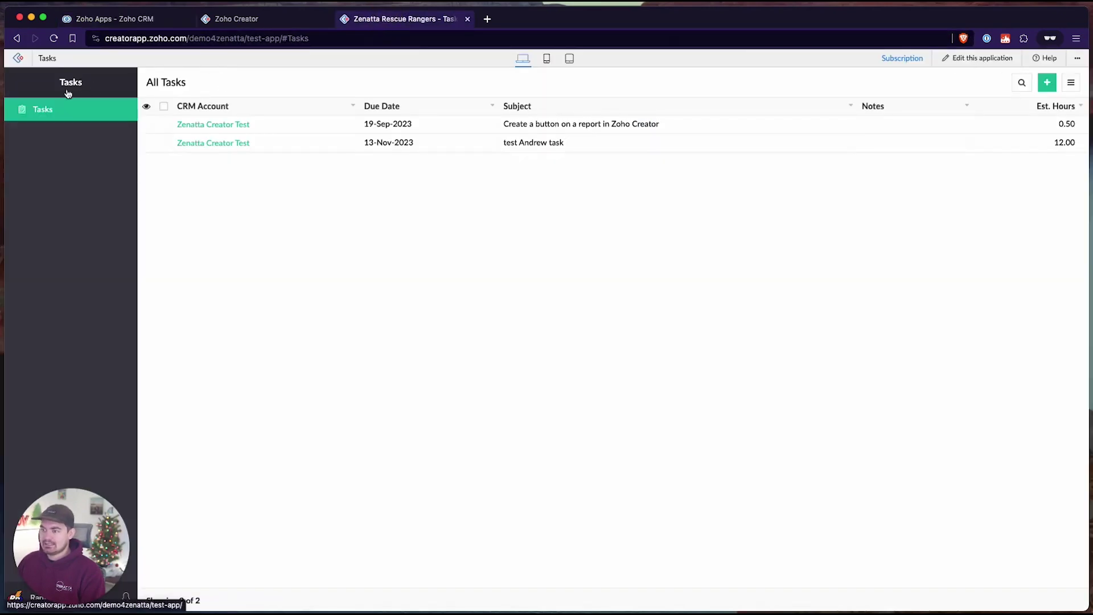
{"action": "left_click", "coordinate": [977, 58]}
{"action": "left_click", "coordinate": [551, 20]}
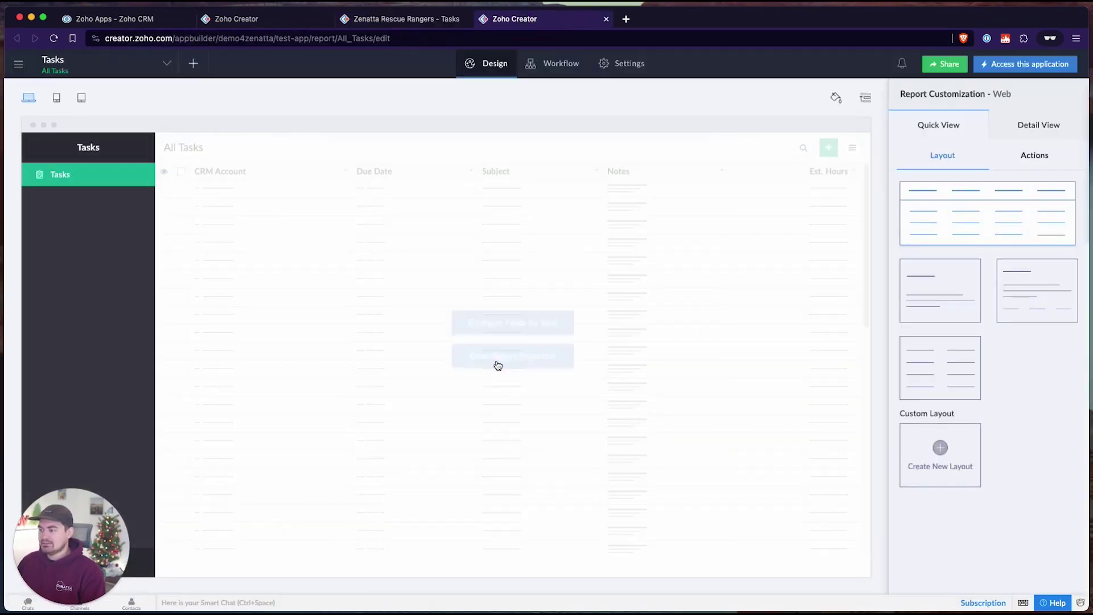
{"action": "left_click", "coordinate": [85, 69]}
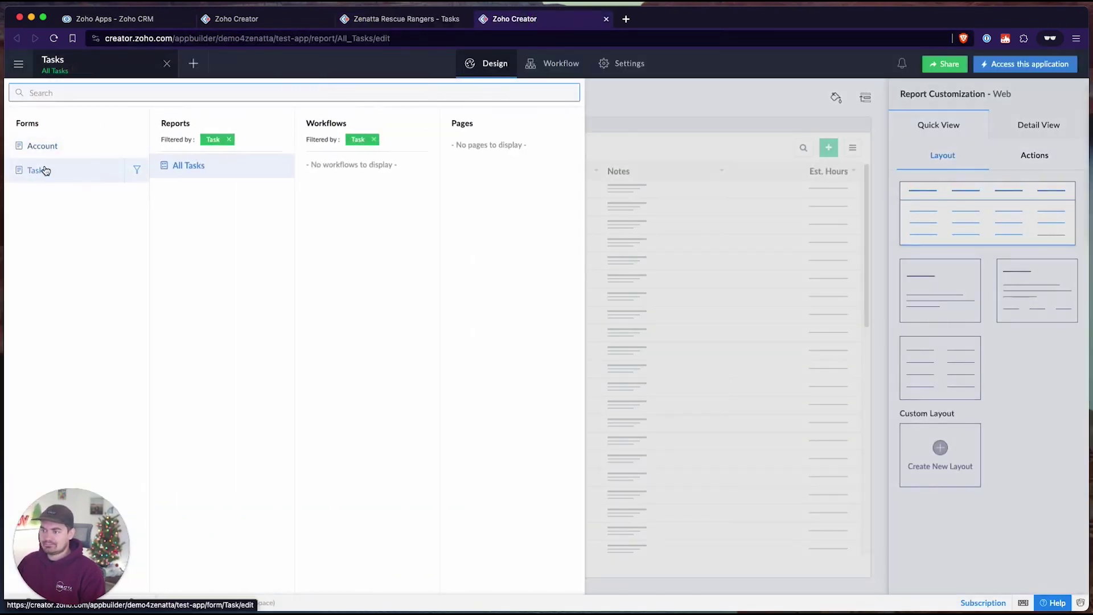
{"action": "left_click", "coordinate": [44, 171]}
{"action": "left_click", "coordinate": [569, 353]}
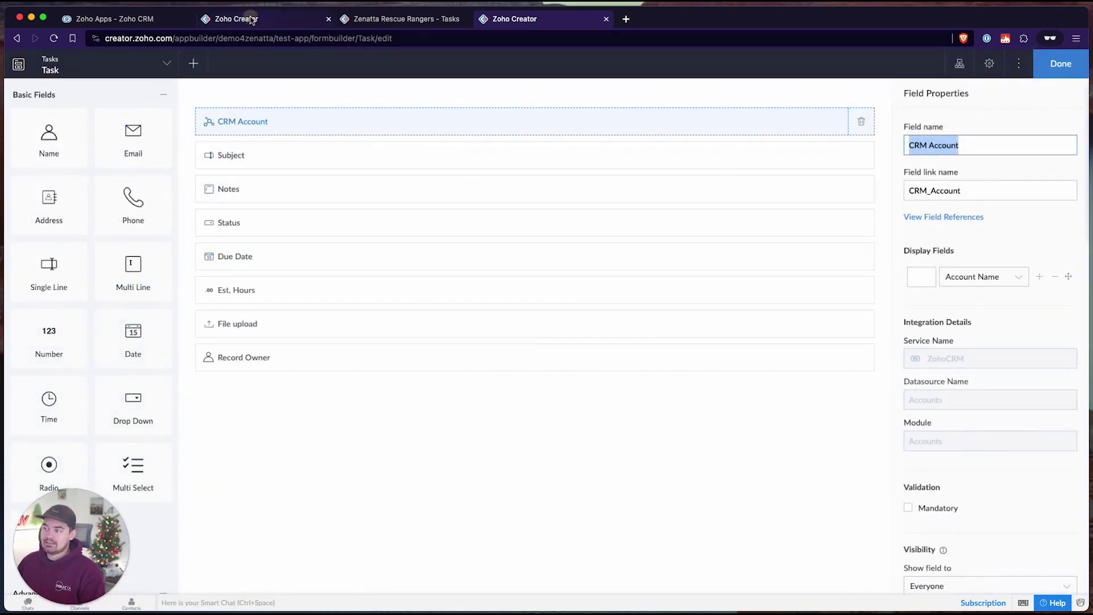
- Review the Task form's CRM Account integration field, then return to Zoho CRM
{"action": "left_click", "coordinate": [125, 19]}
{"action": "left_click", "coordinate": [329, 18]}
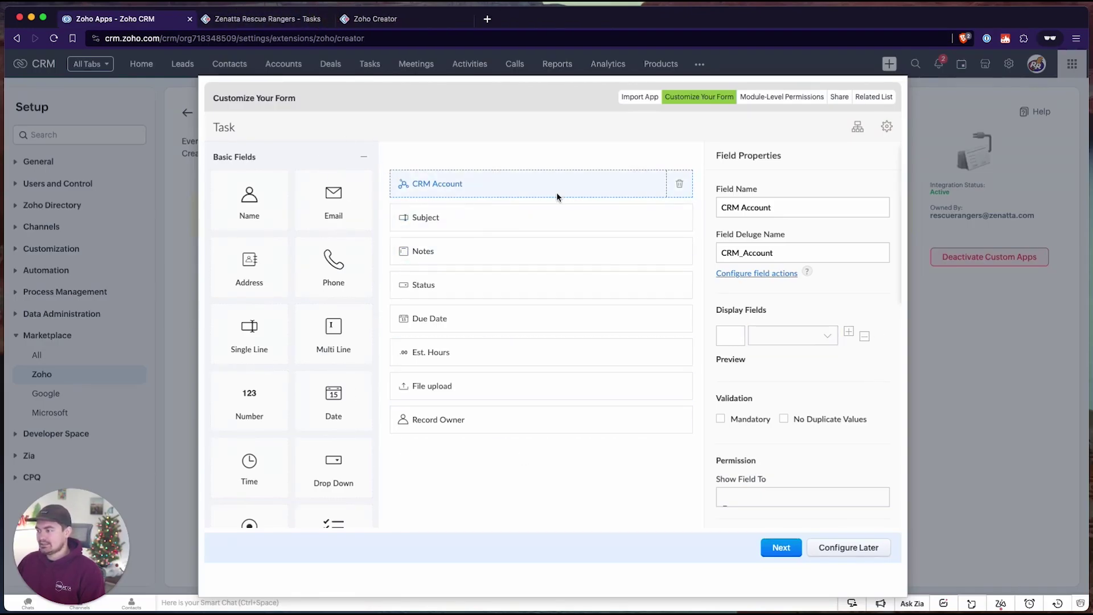
{"action": "left_click", "coordinate": [382, 17]}
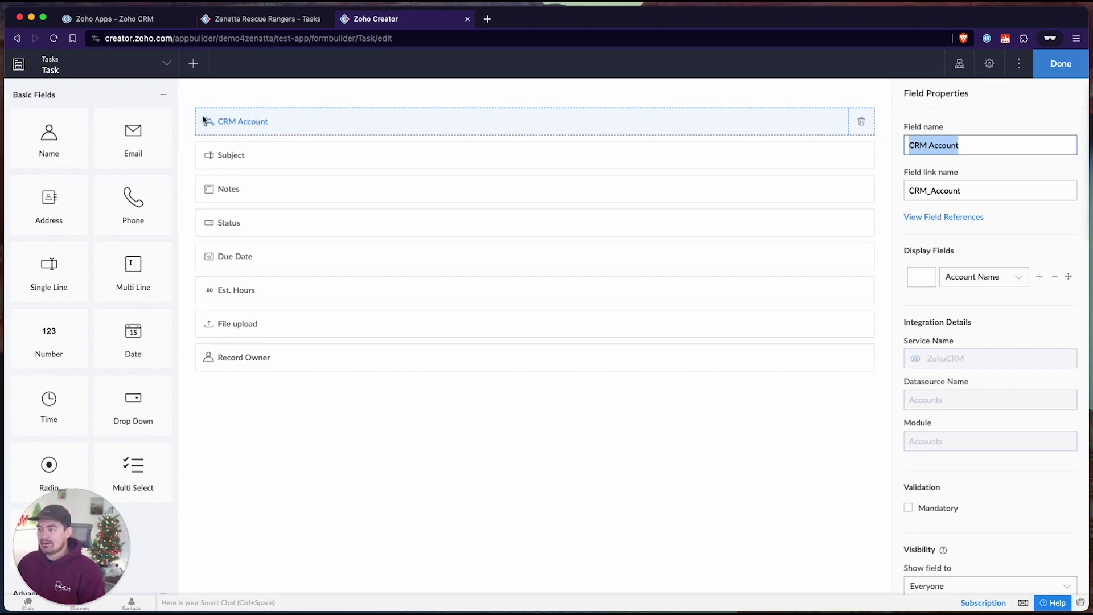
{"action": "scroll", "coordinate": [155, 313], "scroll_direction": "down", "scroll_amount": 10}
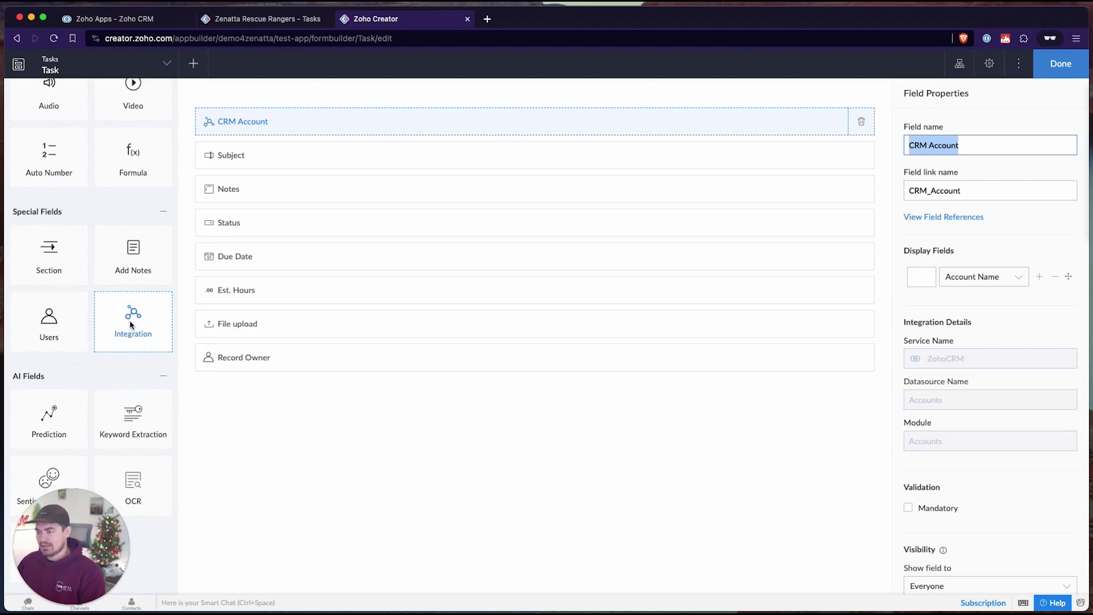
{"action": "mouse_move", "coordinate": [146, 309]}
{"action": "left_mouse_down"}
{"action": "mouse_move", "coordinate": [232, 117]}
{"action": "mouse_move", "coordinate": [260, 134]}
{"action": "mouse_move", "coordinate": [137, 296]}
{"action": "left_mouse_up"}
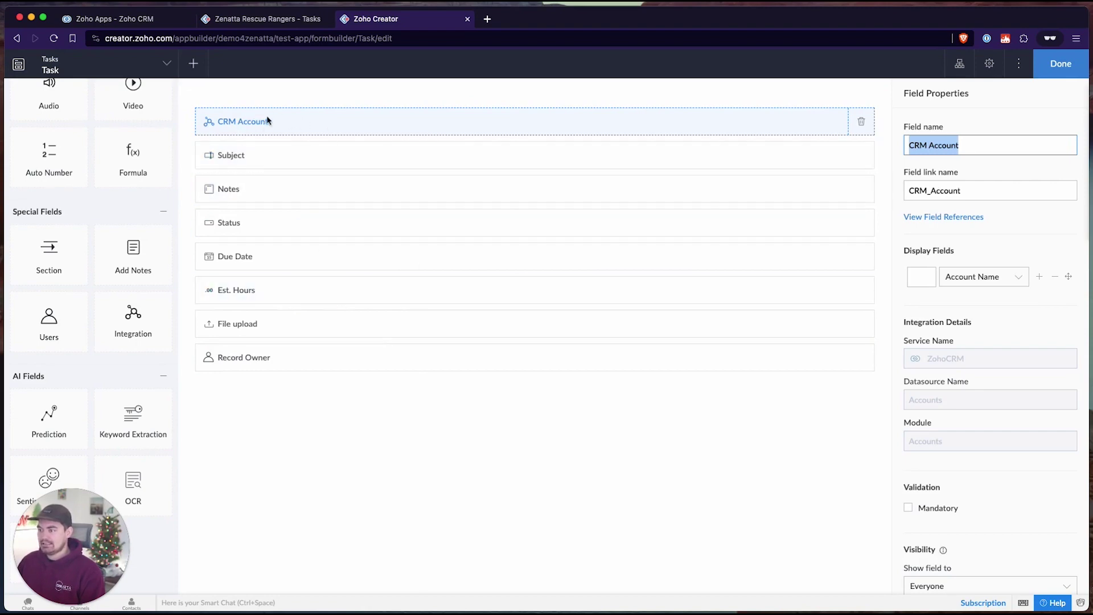
{"action": "left_click", "coordinate": [122, 19]}
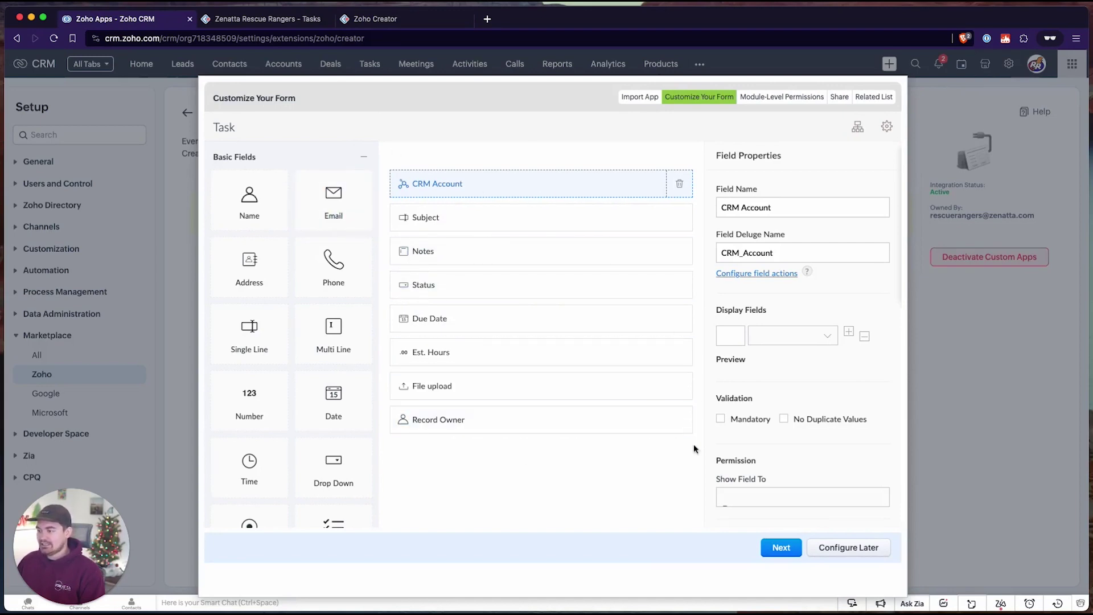
- Accept the Task form fields and keep tab access for Administrator only
{"action": "left_click", "coordinate": [785, 554]}
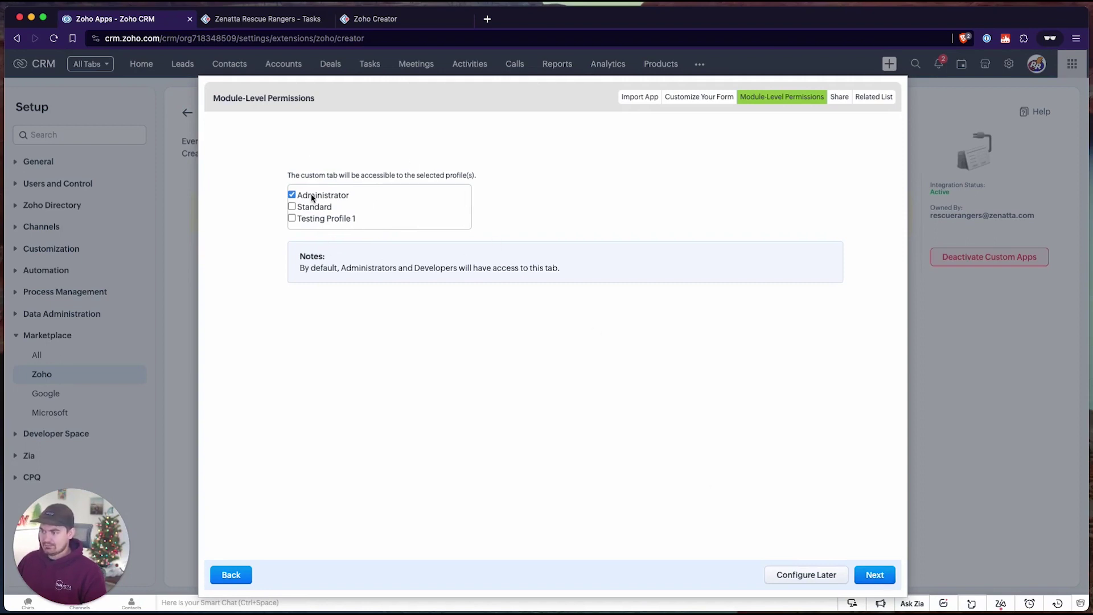
{"action": "left_click", "coordinate": [873, 576]}
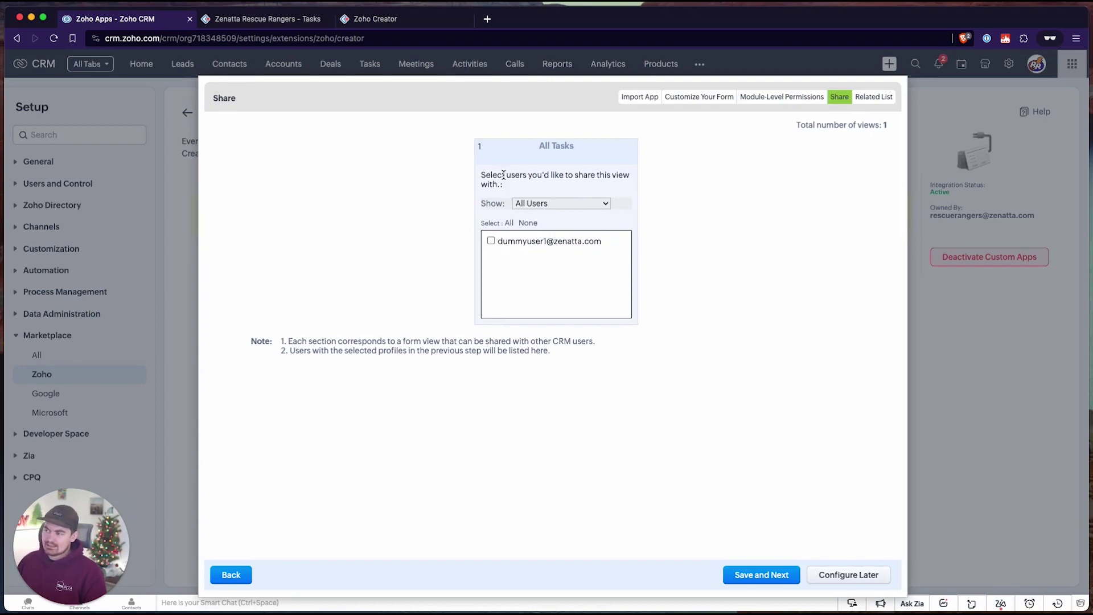
- Share the All Tasks view with the single listed CRM user despite the user-limit alert
{"action": "left_click", "coordinate": [569, 204]}
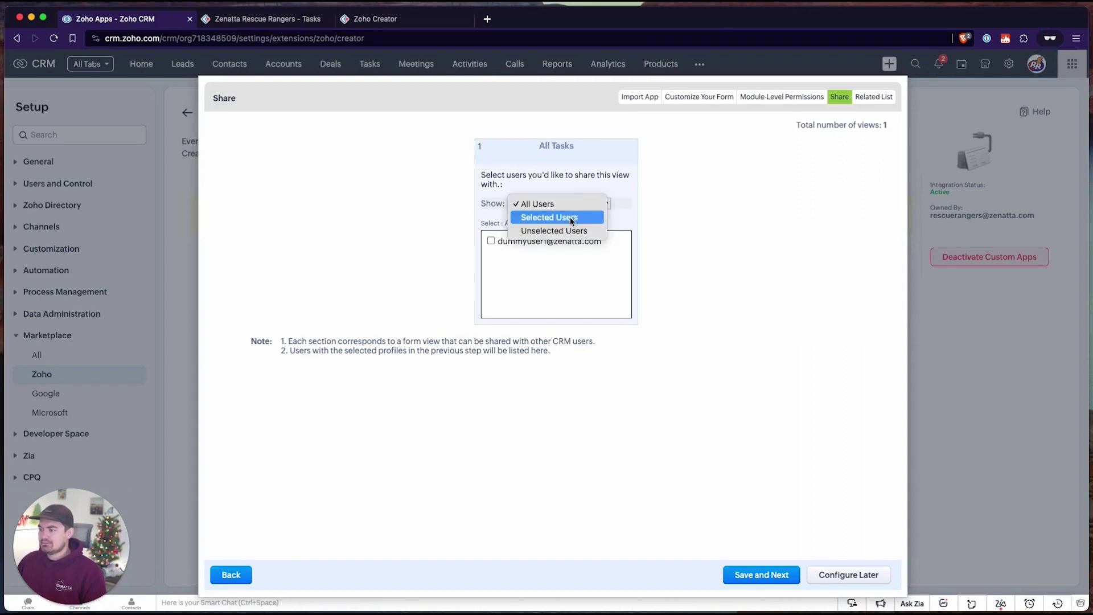
{"action": "key", "text": "Escape"}
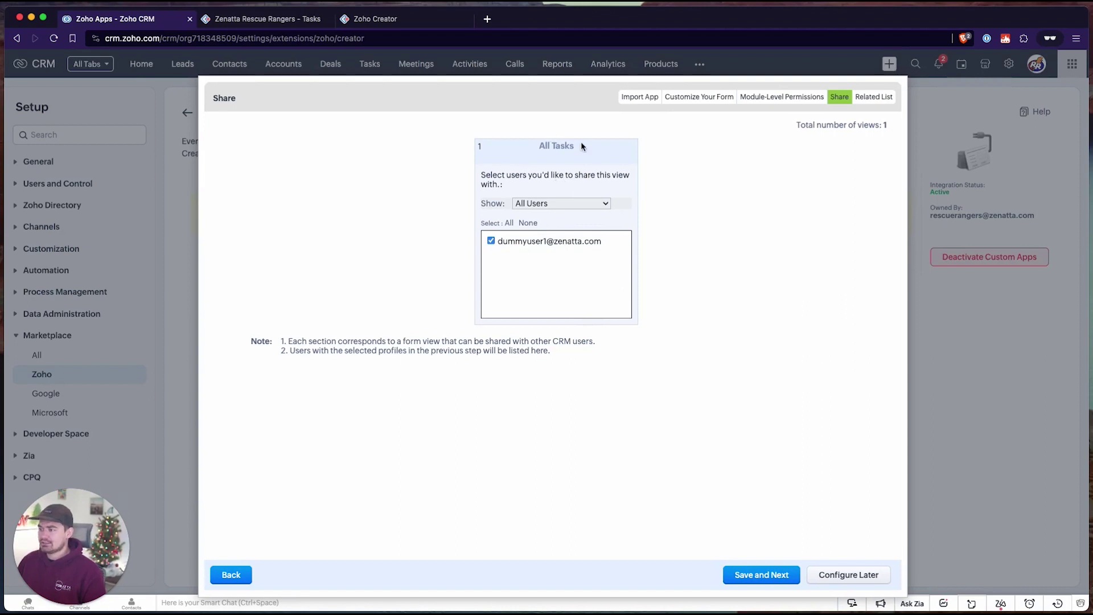
{"action": "left_click", "coordinate": [541, 144]}
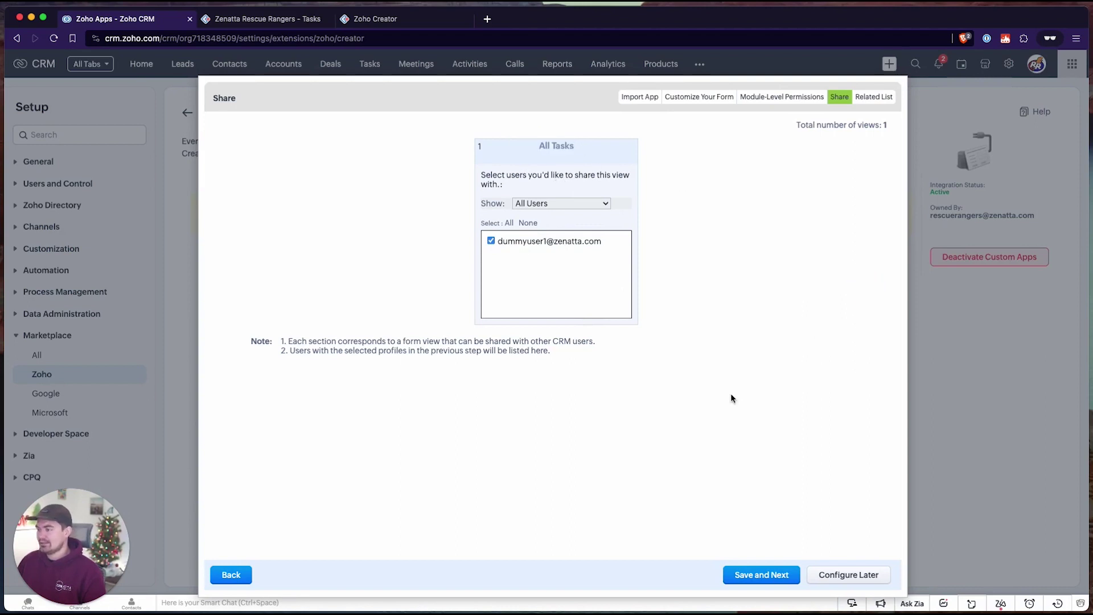
{"action": "left_click", "coordinate": [755, 575]}
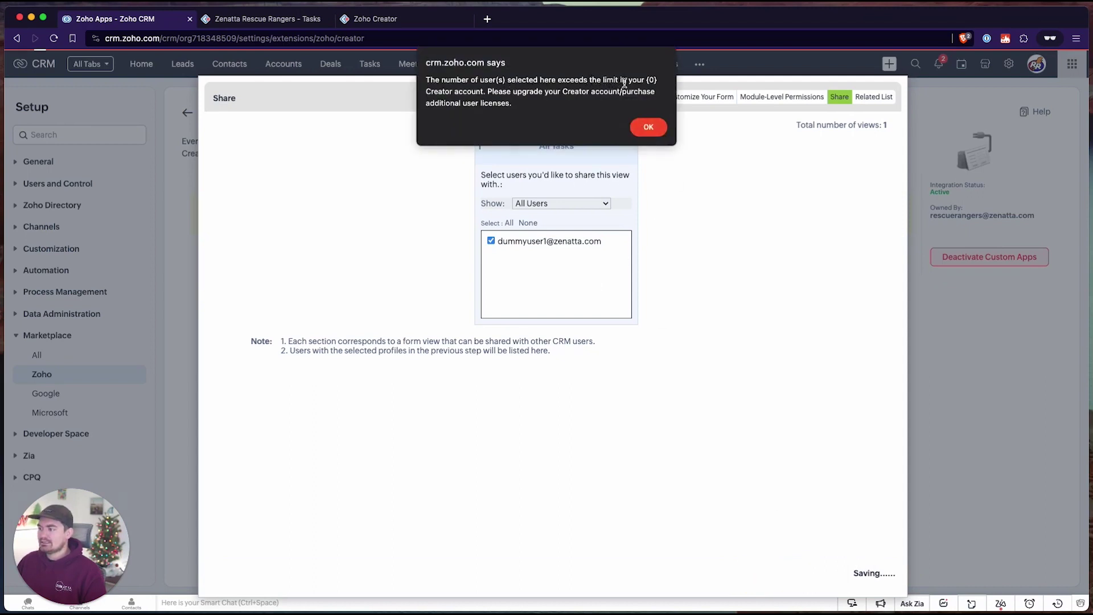
{"action": "left_click", "coordinate": [649, 127]}
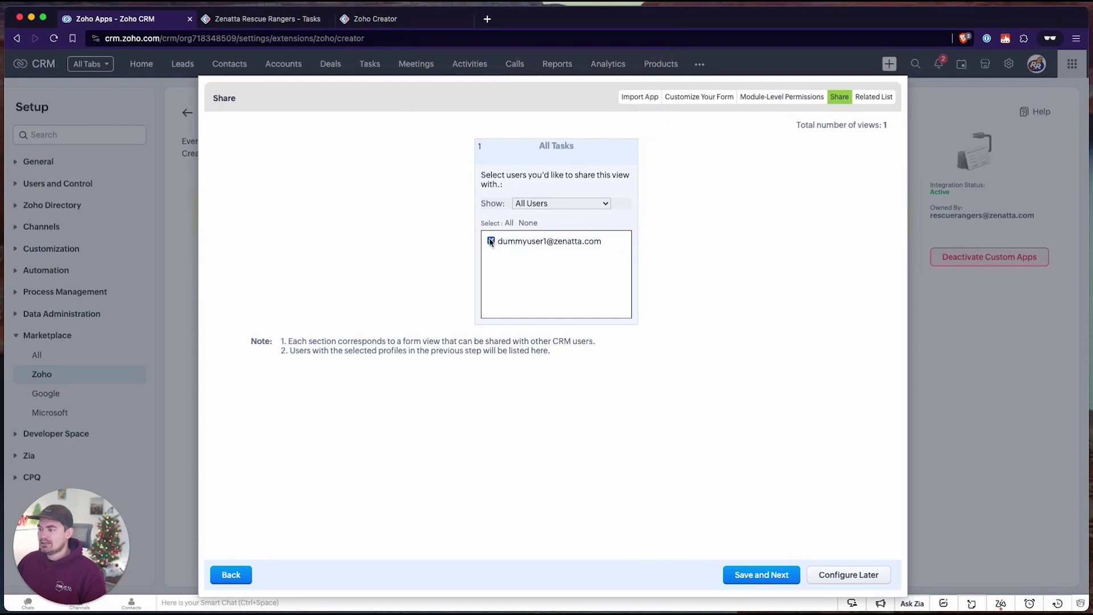
{"action": "left_click", "coordinate": [491, 241]}
{"action": "left_click", "coordinate": [752, 581]}
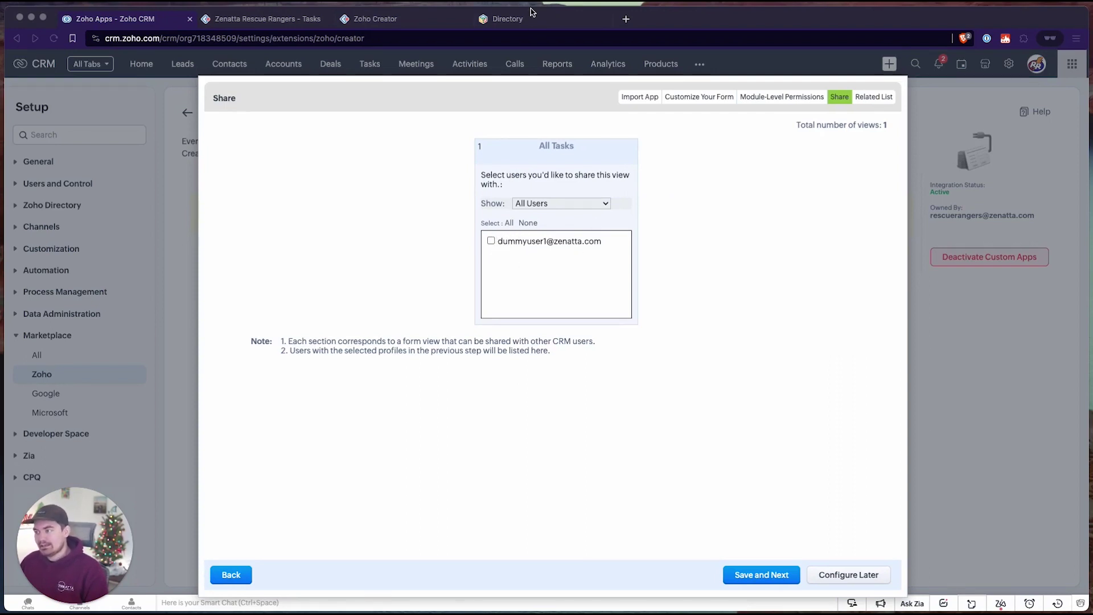
{"action": "left_click", "coordinate": [491, 241]}
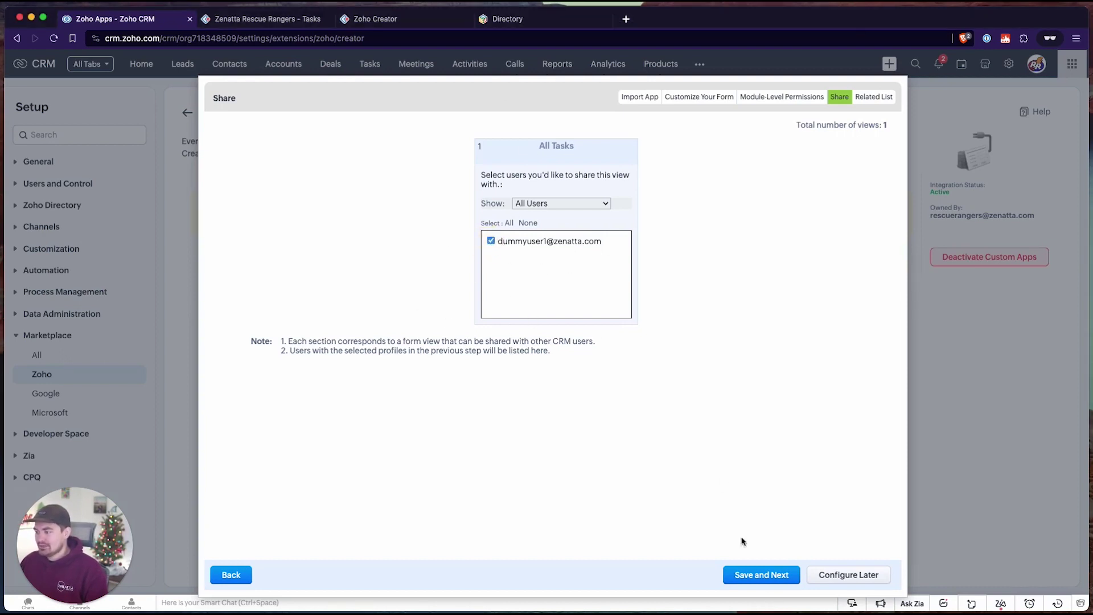
- Link the custom app to a module as related list 'Creator Tasks' and view the module choices
{"action": "left_click", "coordinate": [758, 575]}
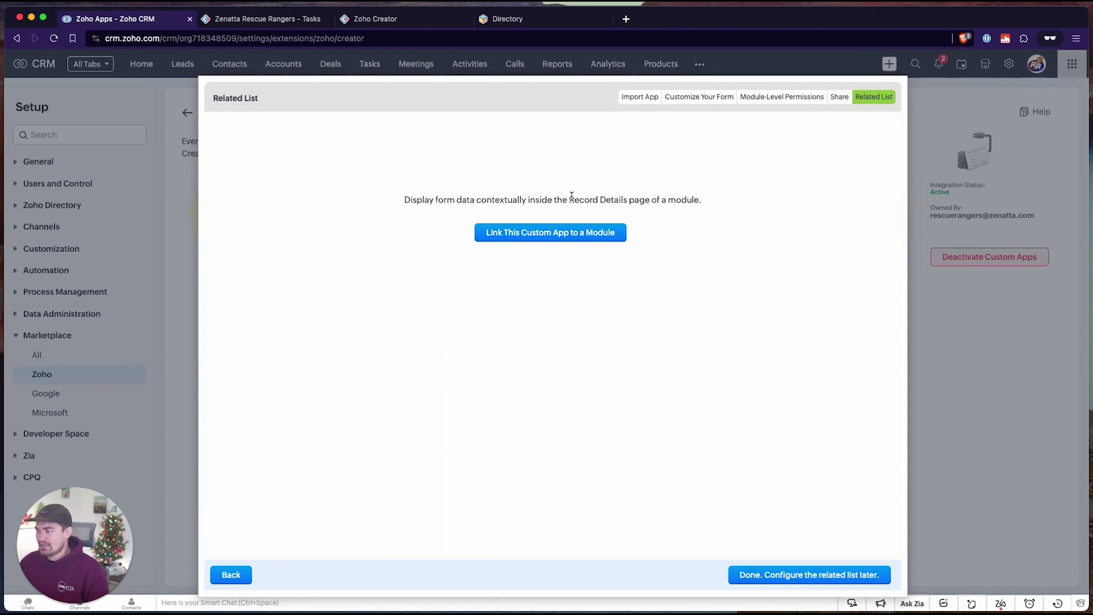
{"action": "left_click_drag", "start_coordinate": [714, 200], "coordinate": [403, 195]}
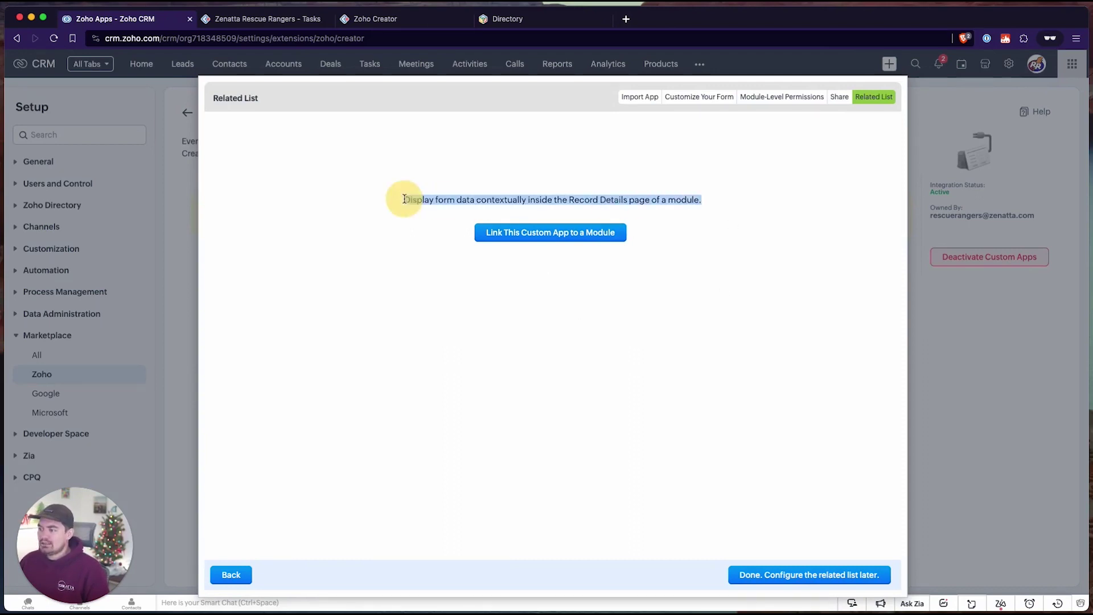
{"action": "left_click", "coordinate": [655, 211]}
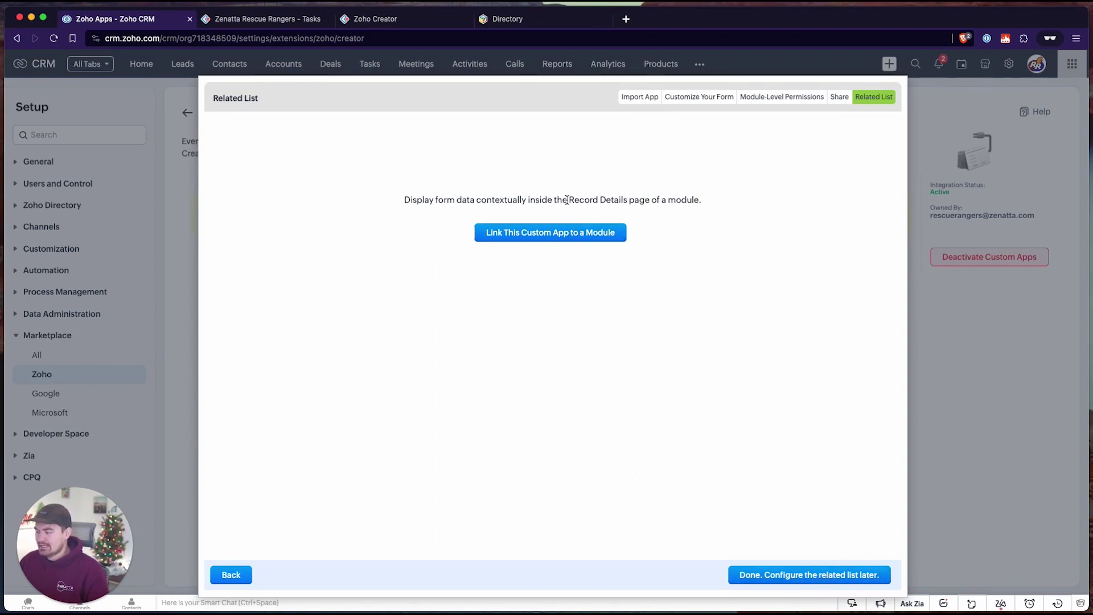
{"action": "left_click", "coordinate": [548, 233]}
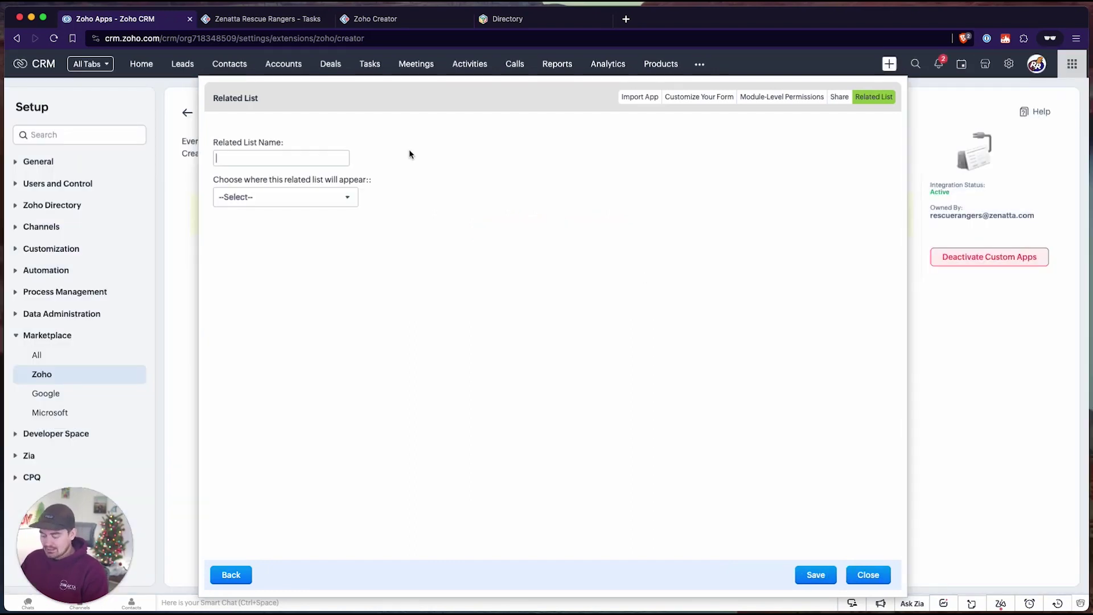
{"action": "type", "text": "Tasks"}
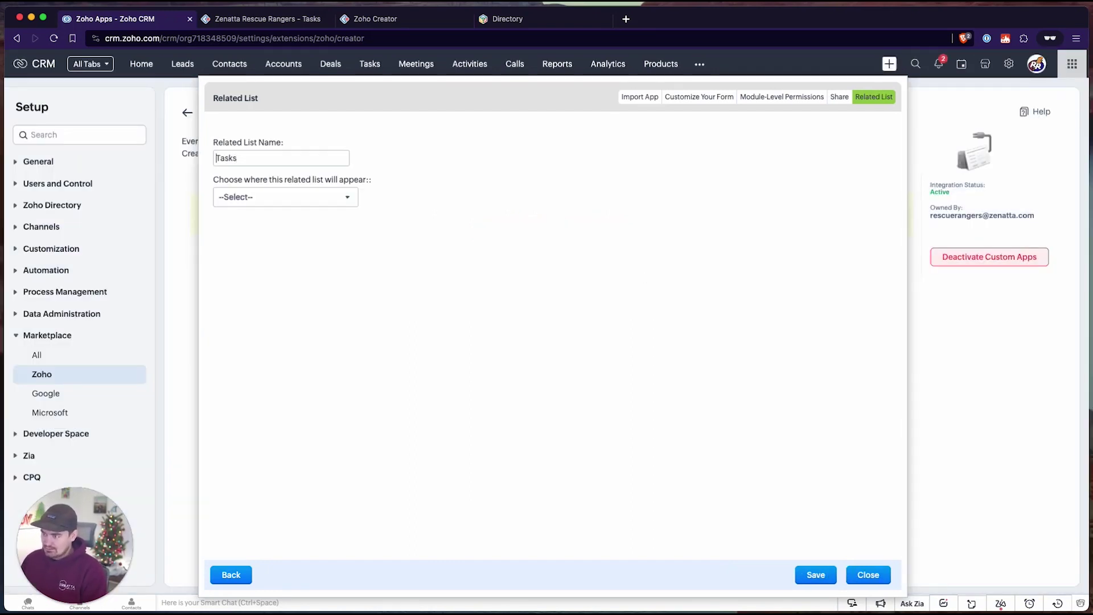
{"action": "type", "text": "Creator"}
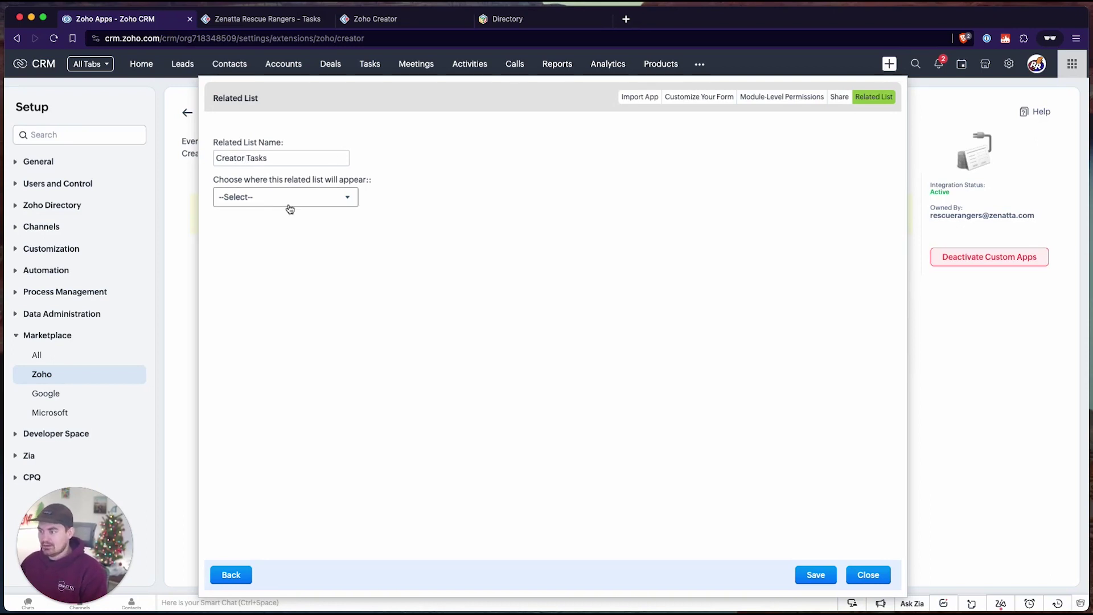
{"action": "left_click", "coordinate": [254, 198]}
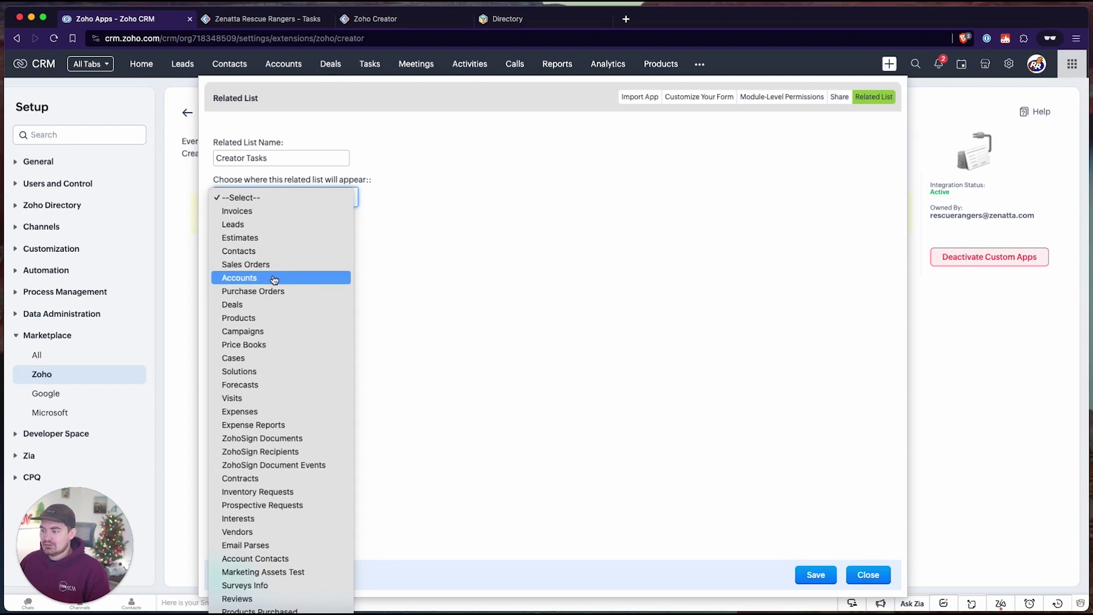
{"action": "scroll", "coordinate": [287, 398], "scroll_direction": "down", "scroll_amount": 5}
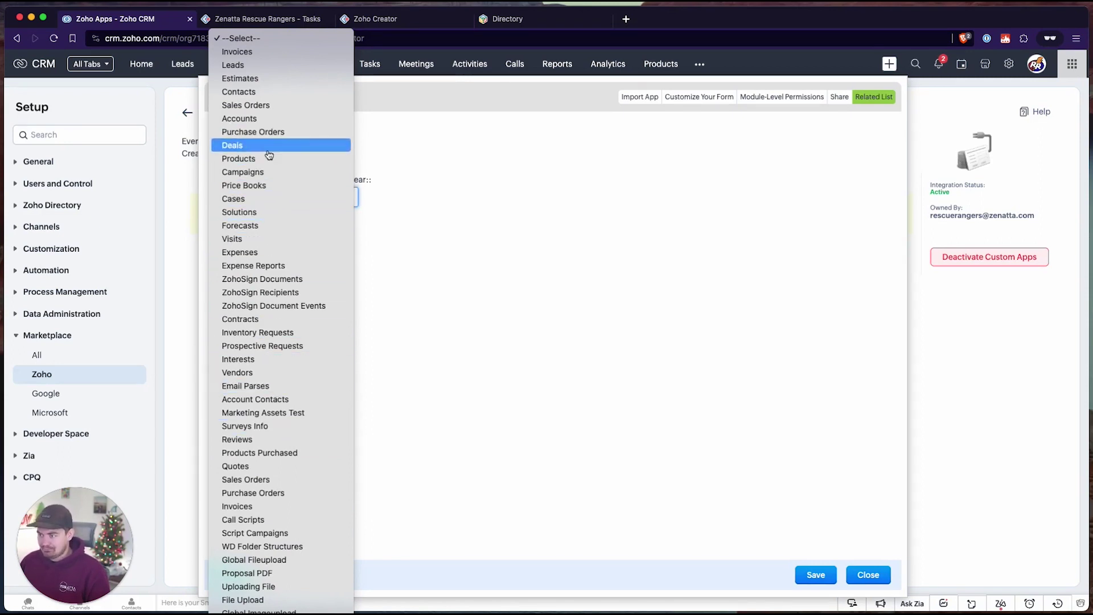
- Show Creator Tasks on Accounts, mapping Account Id to the task's CRM Account field
{"action": "left_click", "coordinate": [267, 120]}
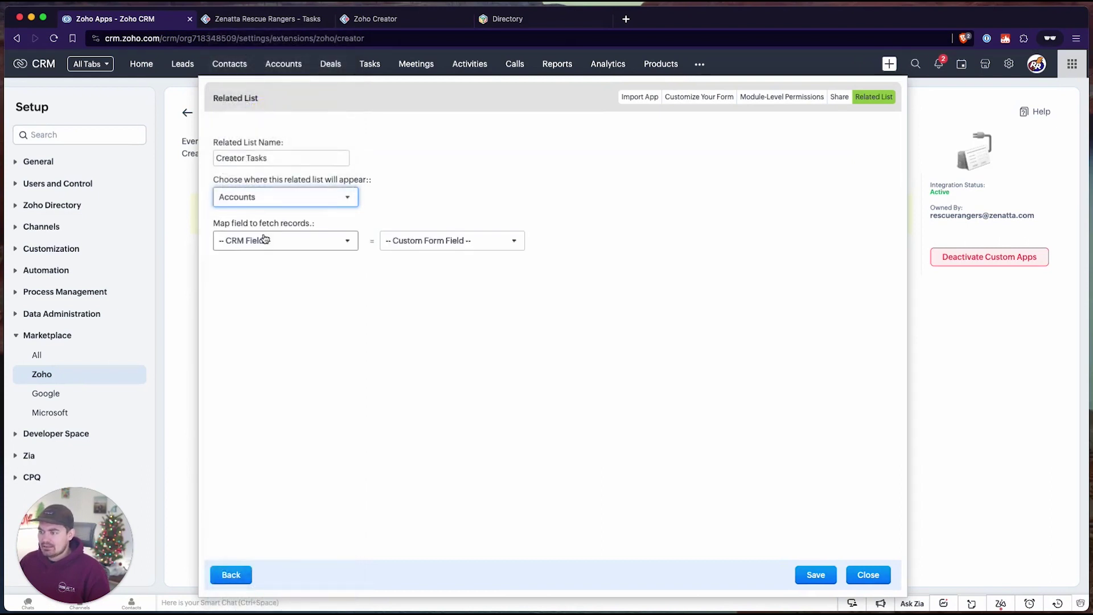
{"action": "left_click", "coordinate": [302, 246]}
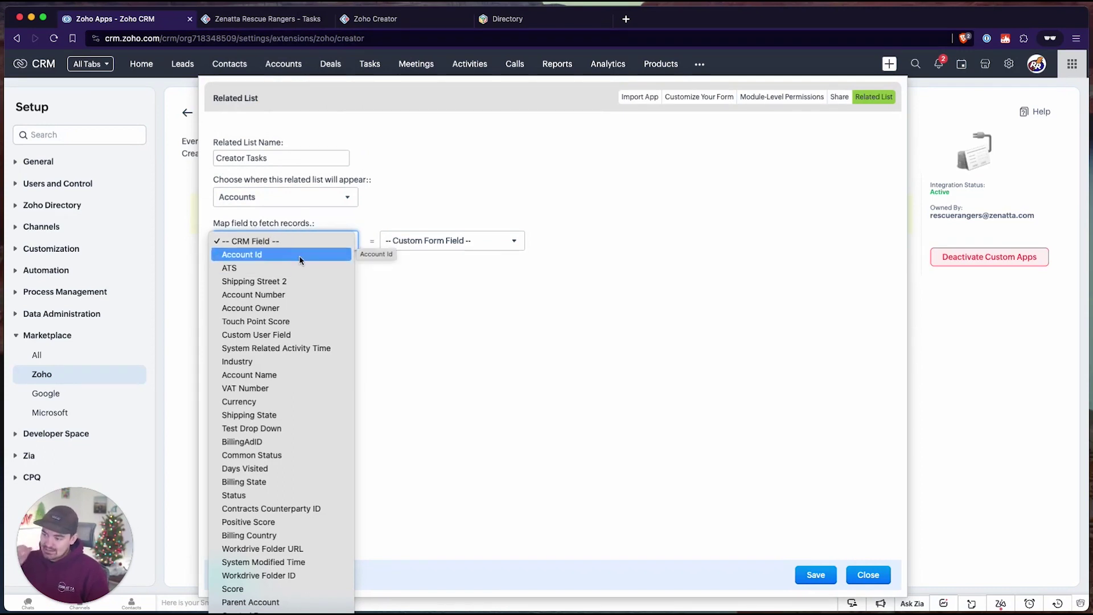
{"action": "left_click", "coordinate": [270, 256]}
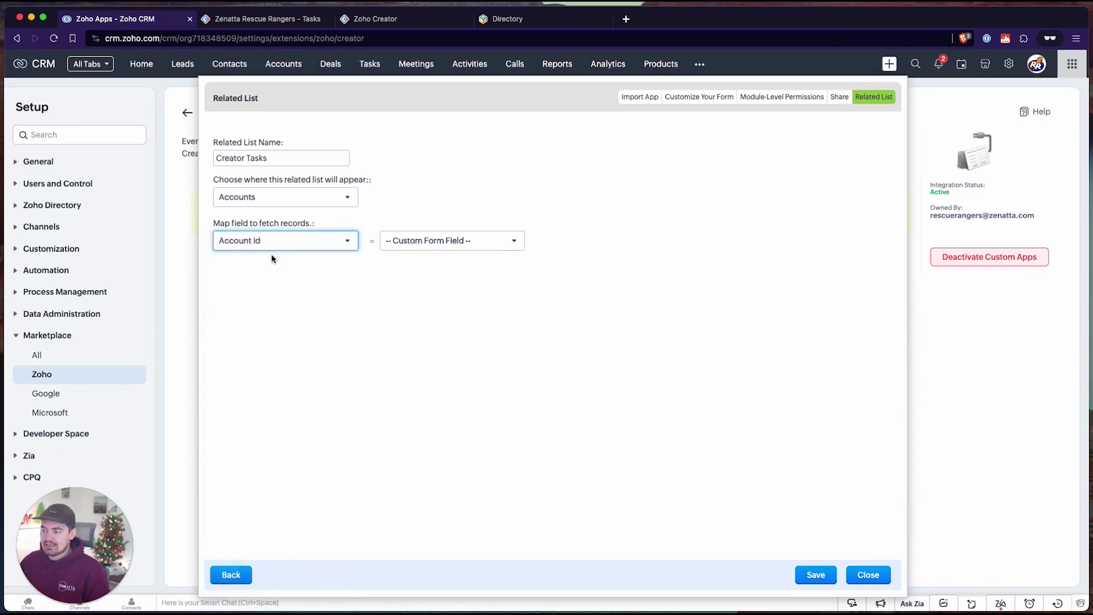
{"action": "left_click", "coordinate": [437, 244]}
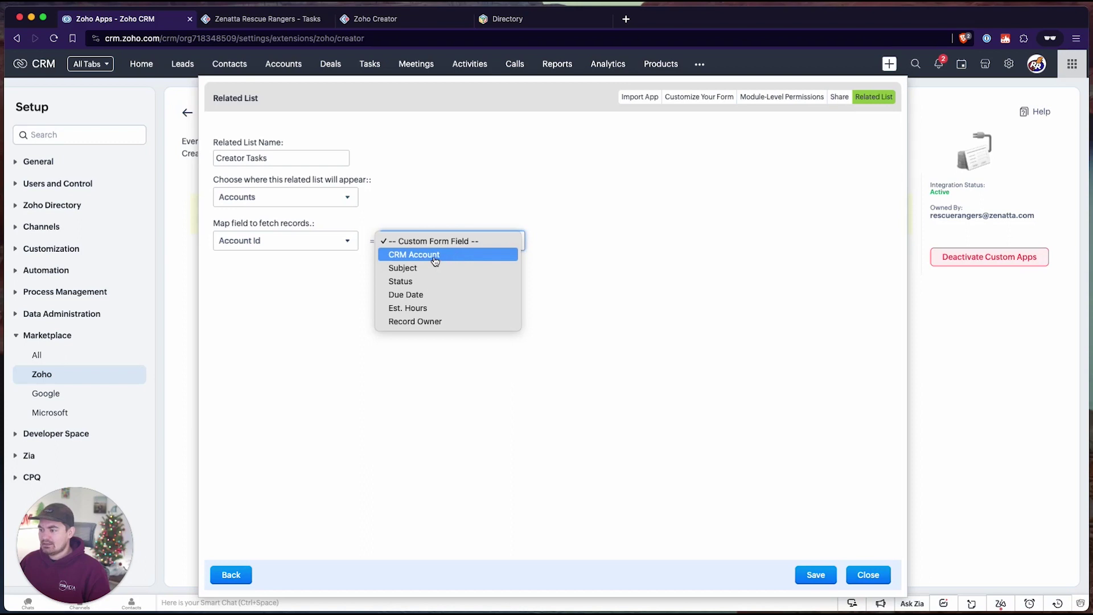
{"action": "left_click", "coordinate": [435, 261]}
{"action": "left_click", "coordinate": [440, 246]}
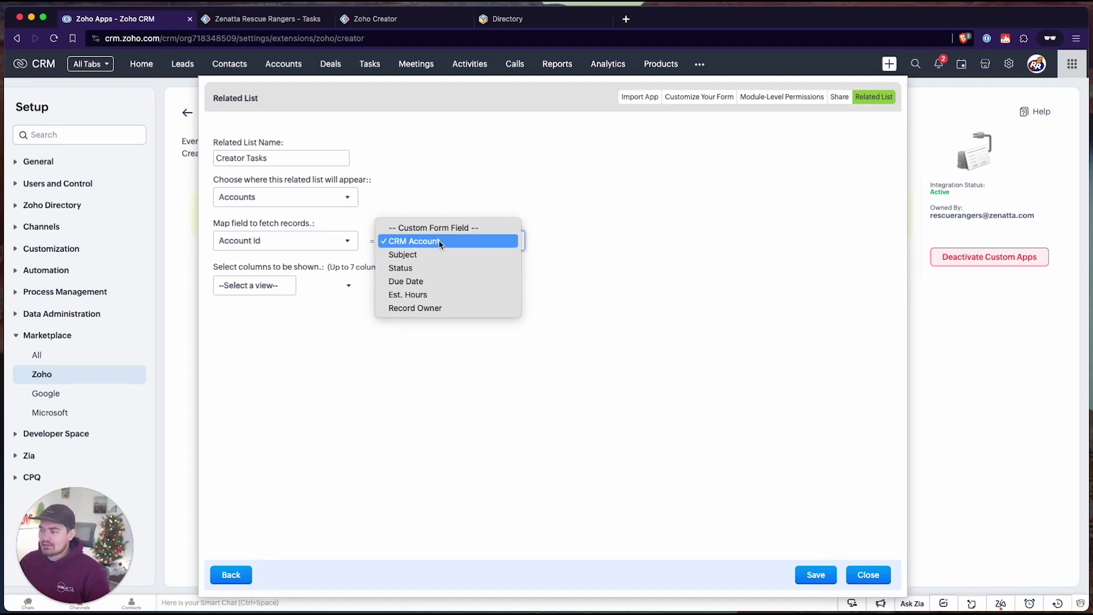
{"action": "left_click", "coordinate": [414, 242]}
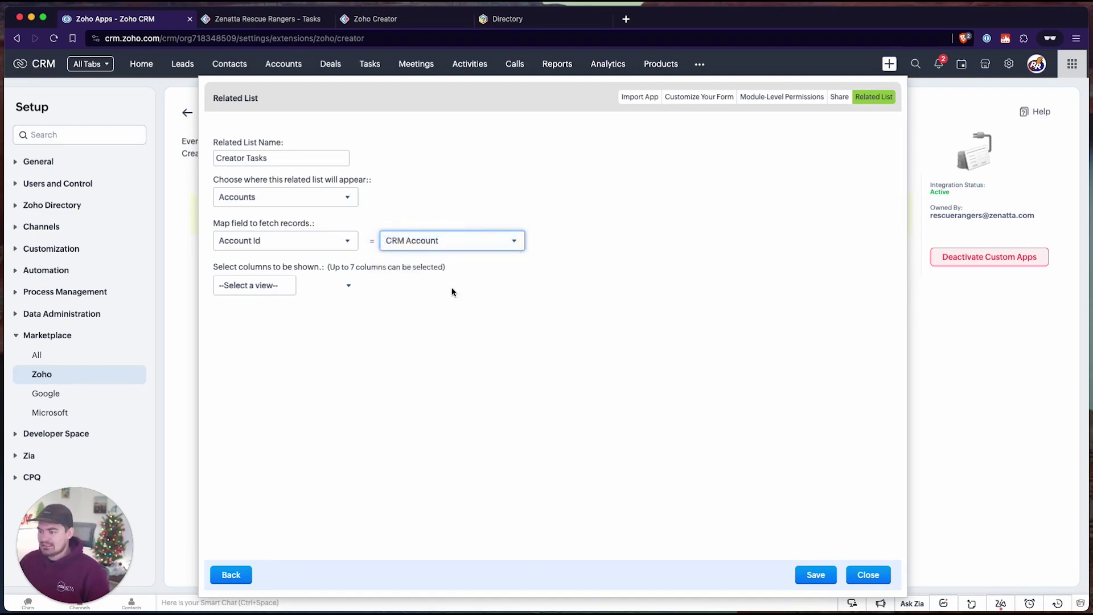
{"action": "left_click", "coordinate": [251, 285]}
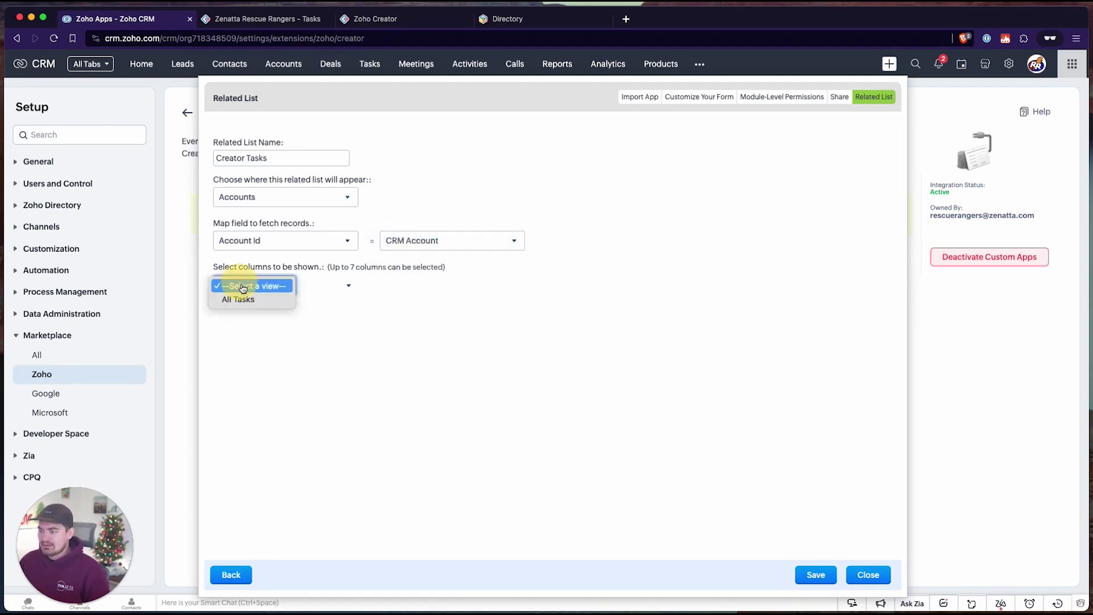
- Take columns Notes, Due Date, Subject, Status and Est. Hours from the All Tasks view
{"action": "left_click", "coordinate": [269, 303]}
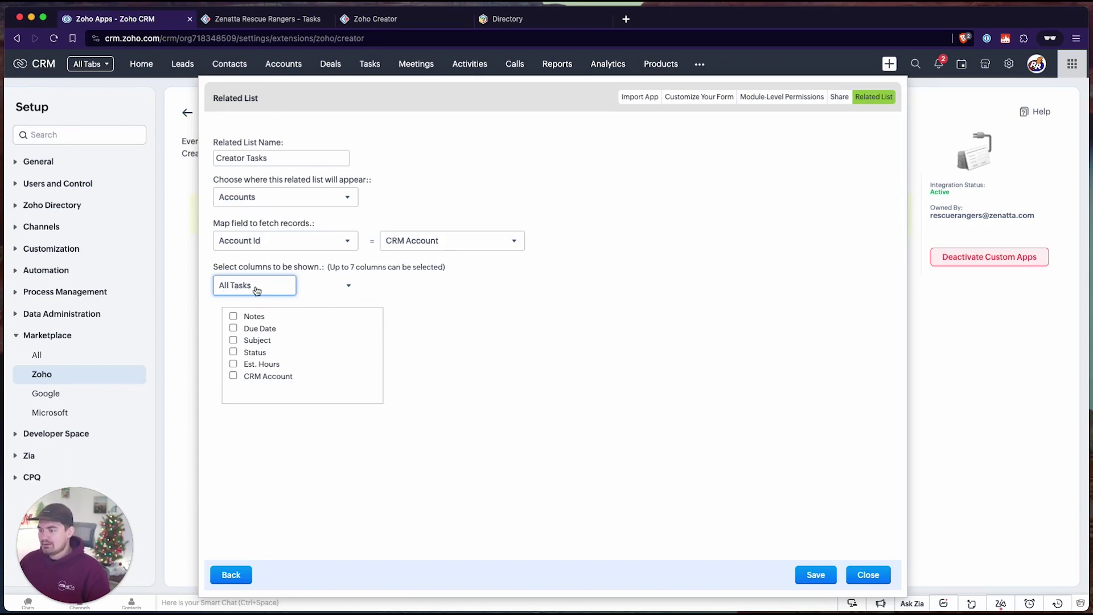
{"action": "left_click", "coordinate": [233, 316]}
{"action": "left_click", "coordinate": [233, 328]}
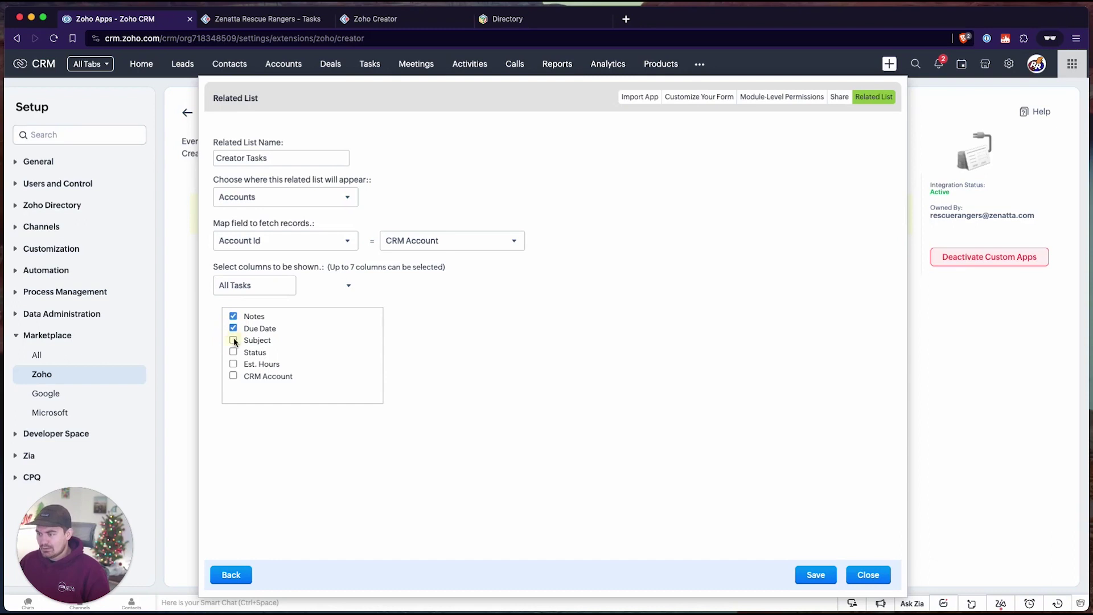
{"action": "left_click", "coordinate": [234, 340]}
{"action": "left_click", "coordinate": [234, 352]}
{"action": "left_click", "coordinate": [234, 364]}
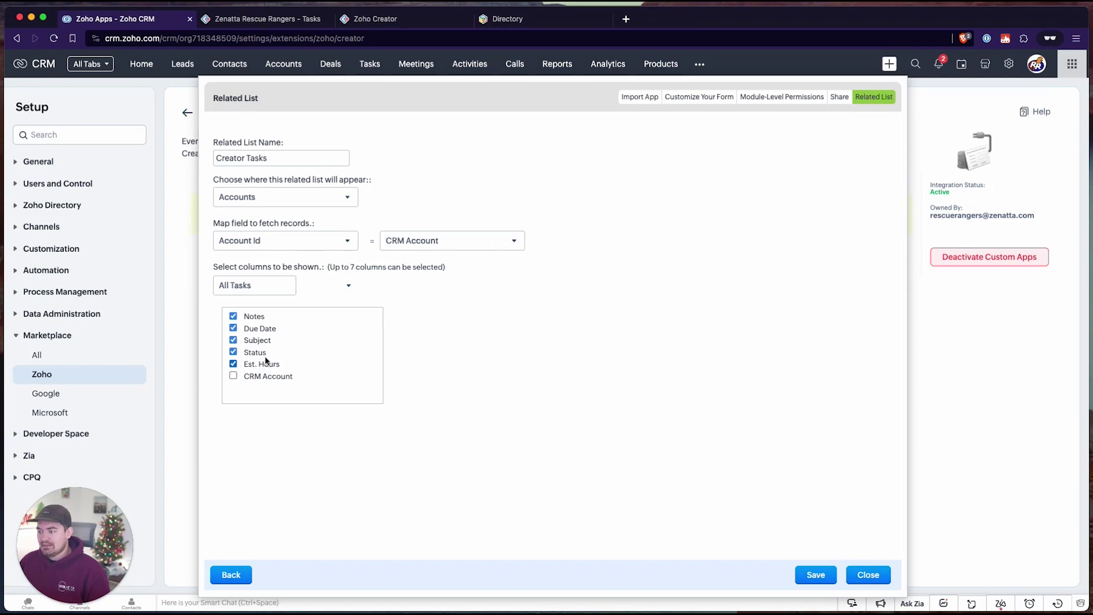
{"action": "left_click", "coordinate": [397, 21]}
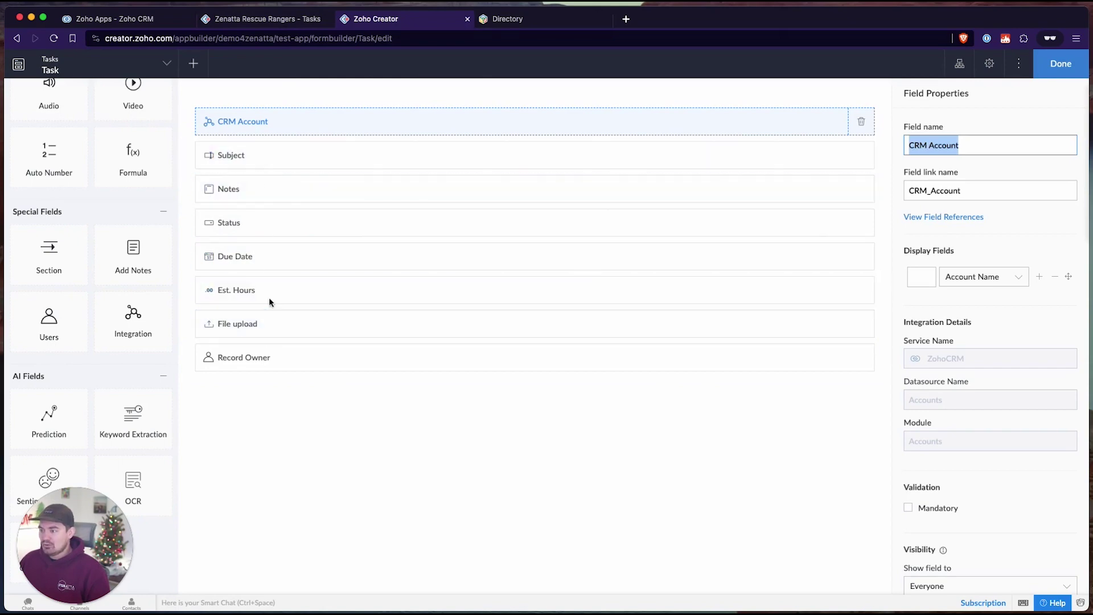
- Compare the Creator Task form fields with the five chosen columns, ending on the CRM Related List dialog
{"action": "key", "text": "super+1"}
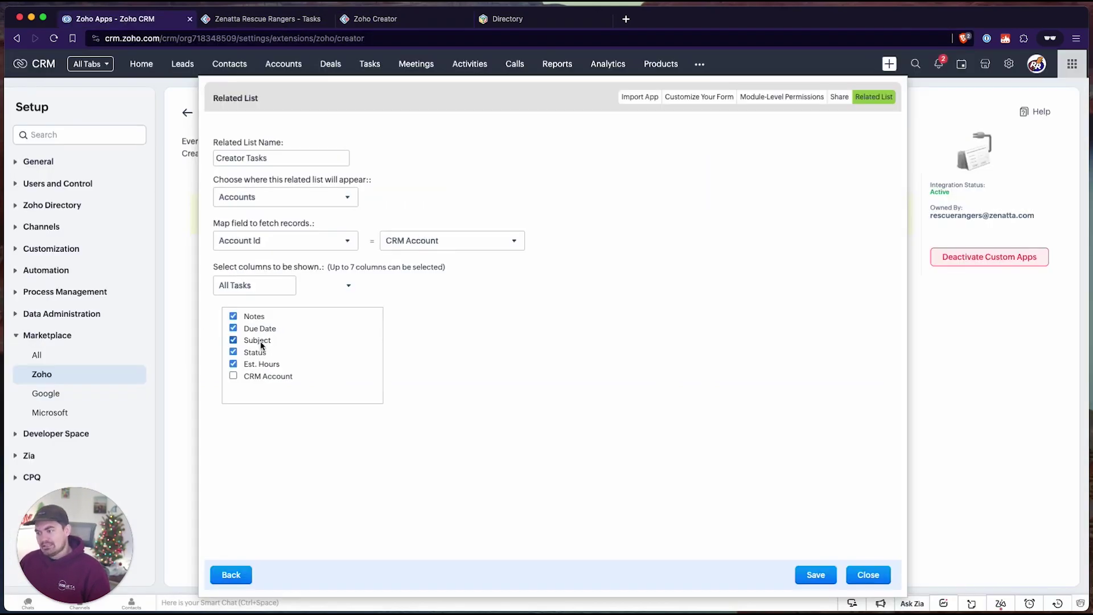
{"action": "left_click", "coordinate": [376, 19]}
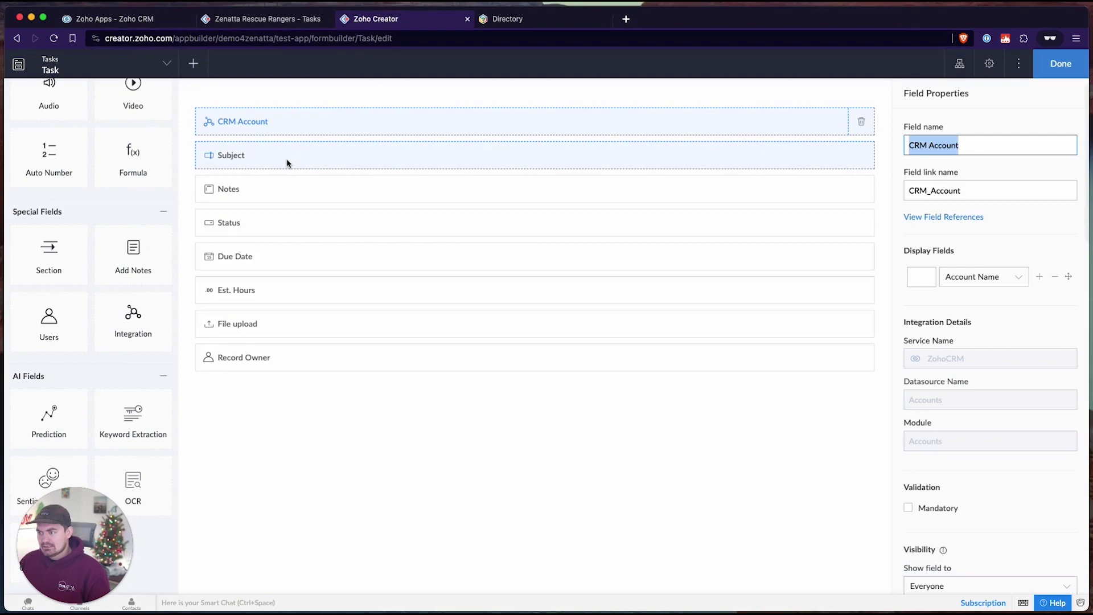
{"action": "left_click", "coordinate": [108, 19]}
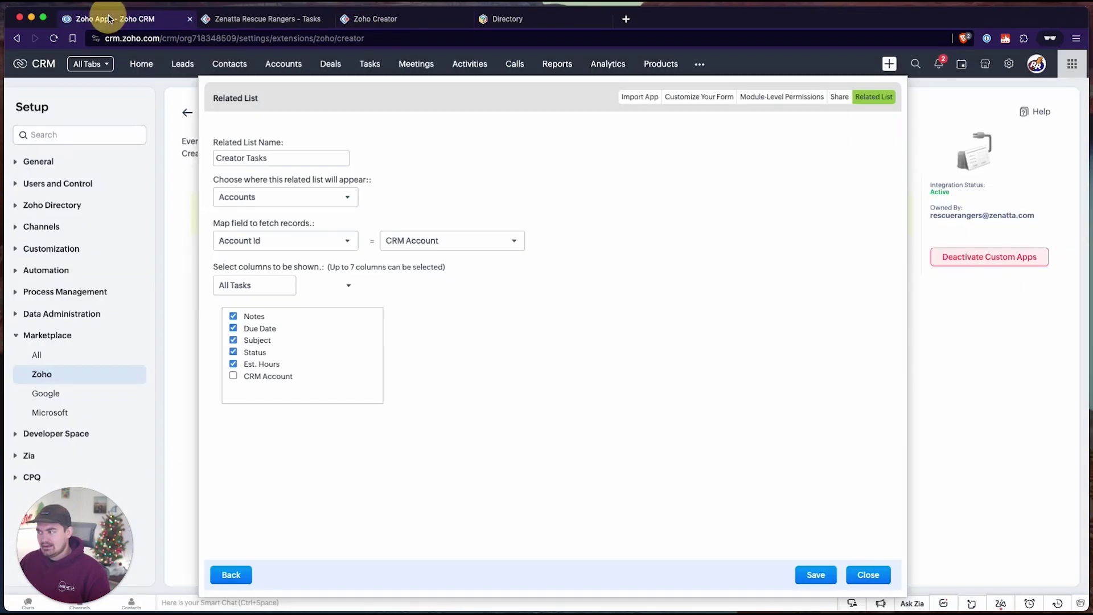
{"action": "left_click", "coordinate": [376, 18]}
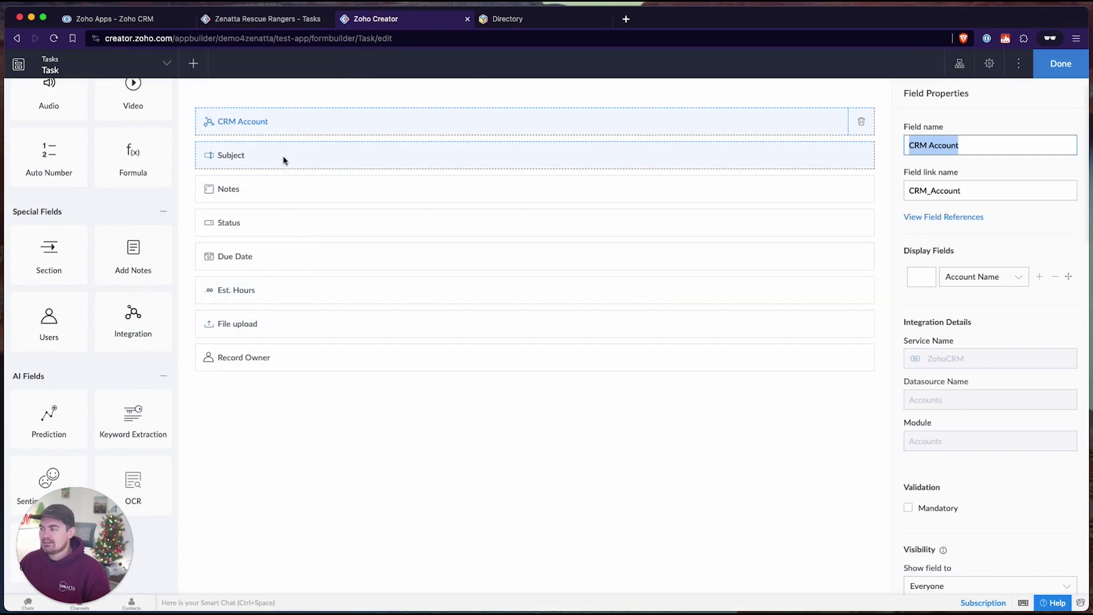
{"action": "left_click", "coordinate": [125, 18]}
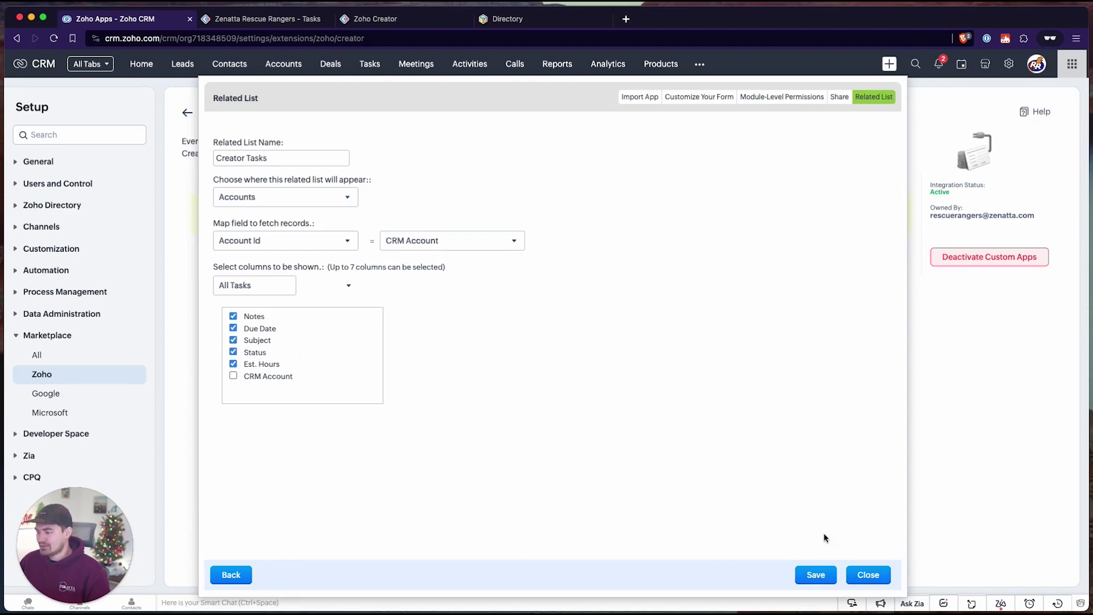
- Save and close the Creator Tasks setup, then view the Zenatta Creator Test account
{"action": "left_click", "coordinate": [820, 574]}
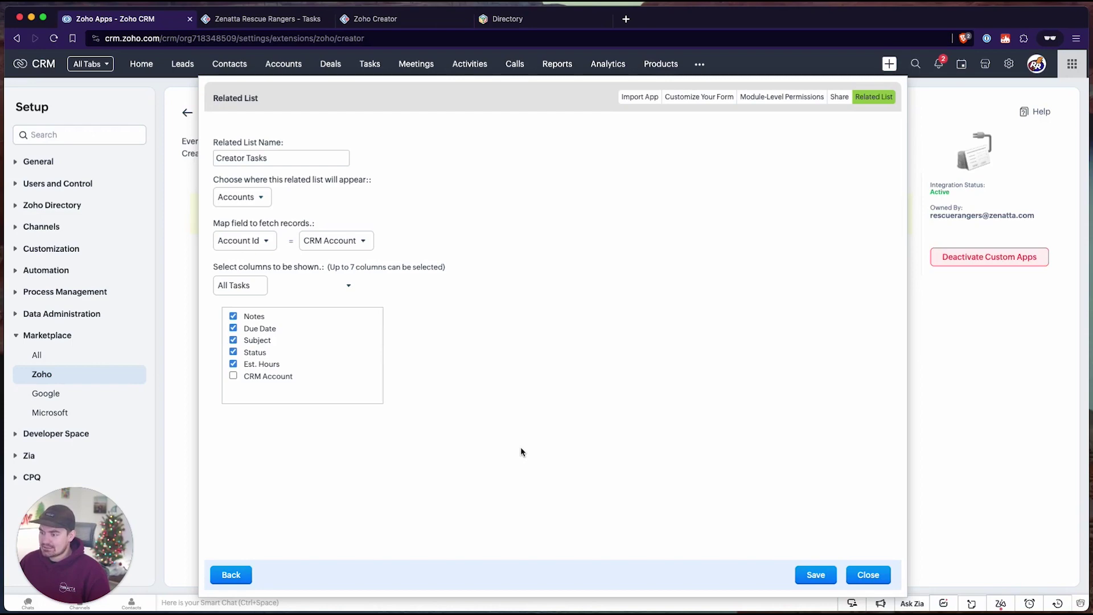
{"action": "left_click", "coordinate": [868, 573]}
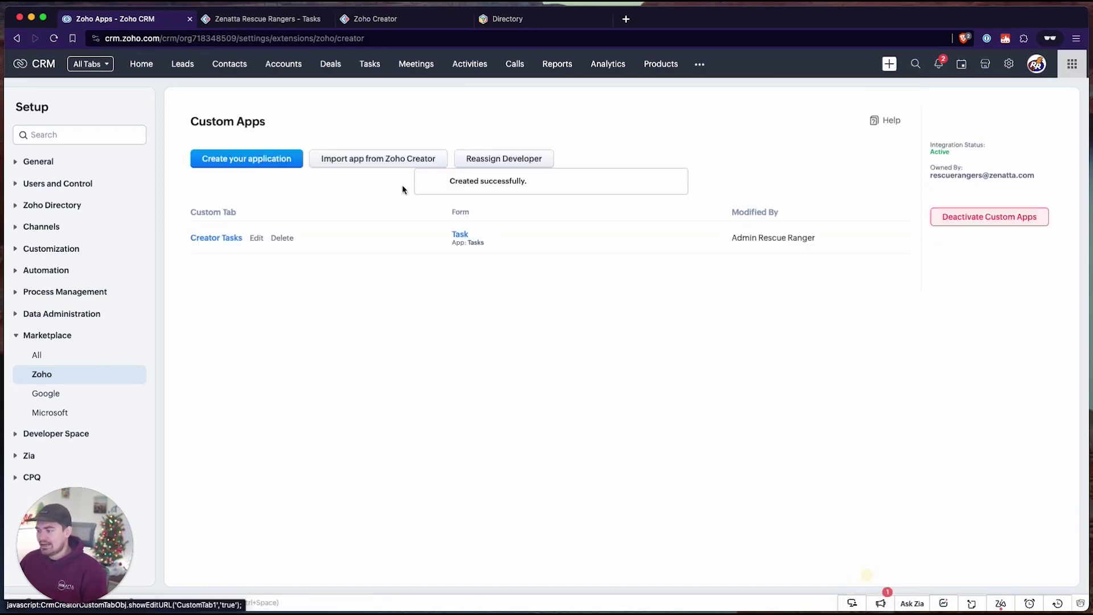
{"action": "left_click", "coordinate": [284, 63], "text": "shift+super"}
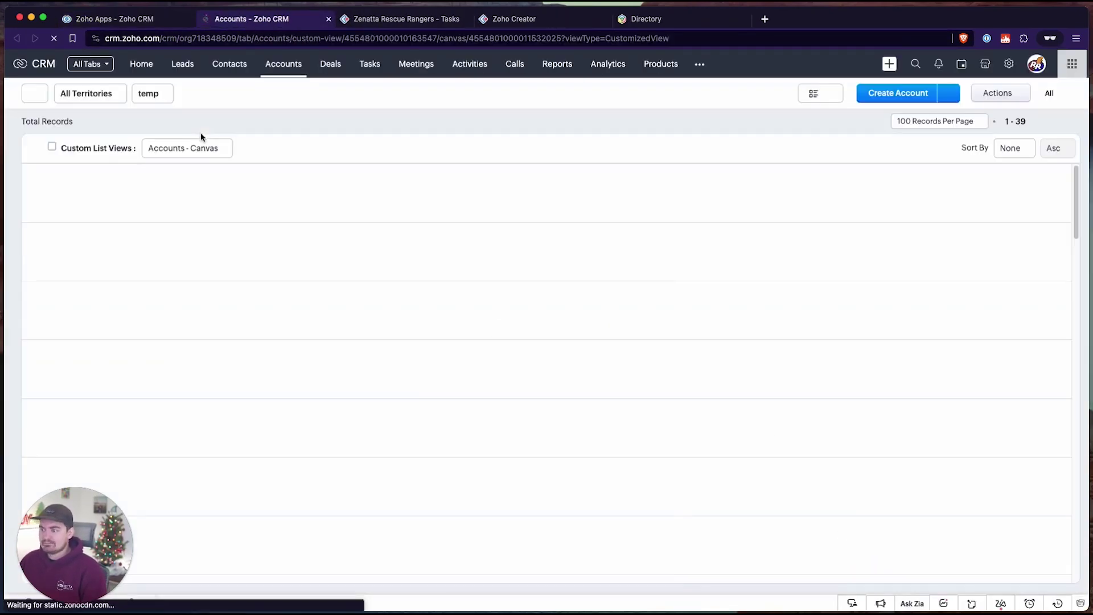
{"action": "left_click", "coordinate": [139, 185]}
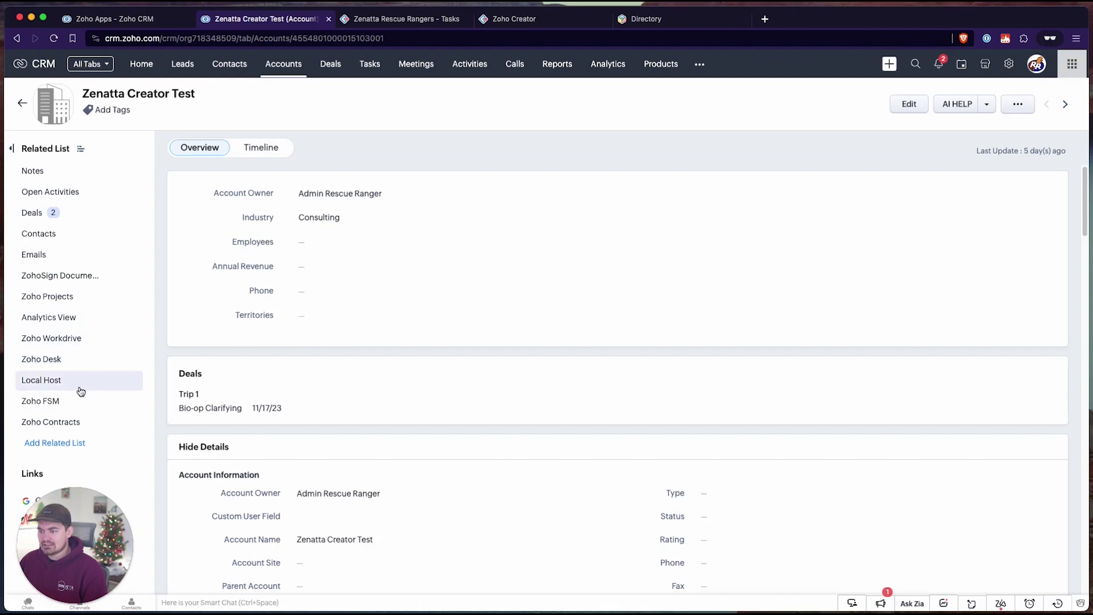
- Look over the account's related-list organiser and close it without changes
{"action": "left_click", "coordinate": [81, 148]}
{"action": "scroll", "coordinate": [435, 207], "scroll_direction": "down", "scroll_amount": 2}
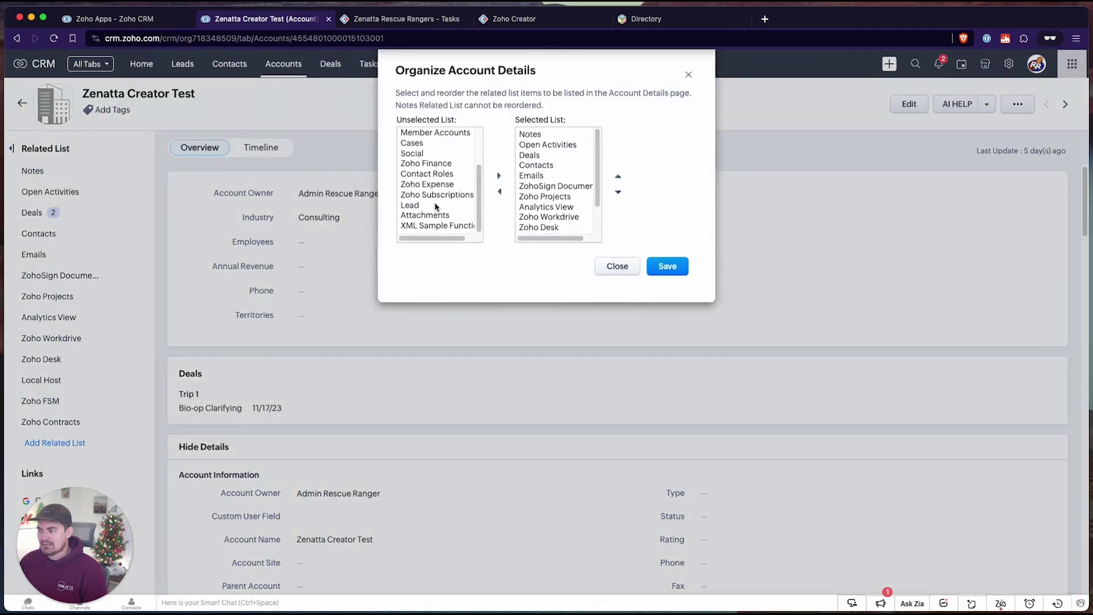
{"action": "scroll", "coordinate": [429, 200], "scroll_direction": "up", "scroll_amount": 2}
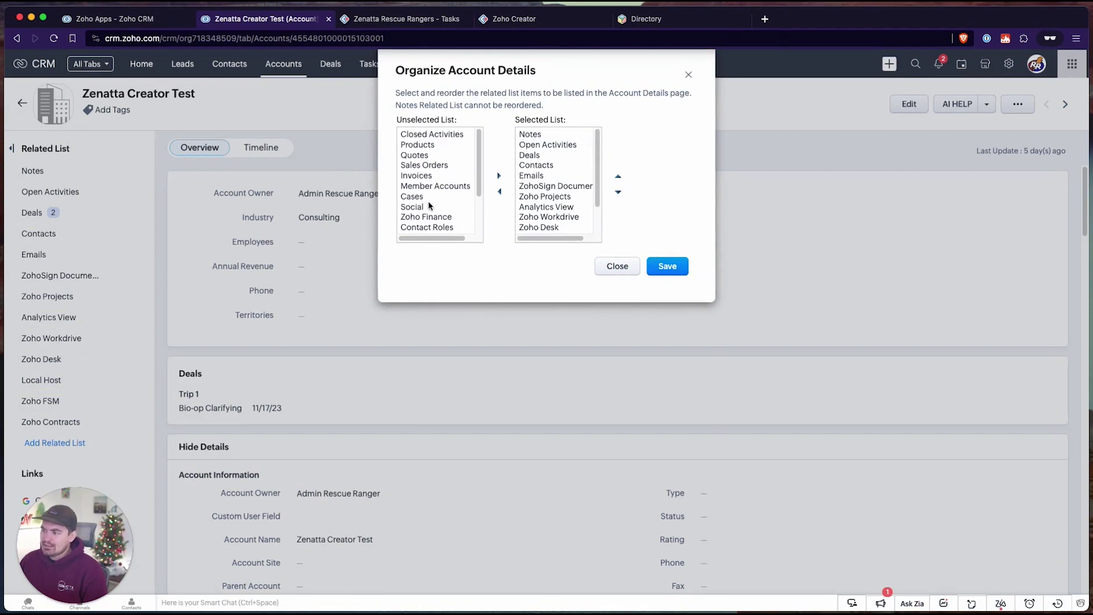
{"action": "left_click", "coordinate": [609, 265]}
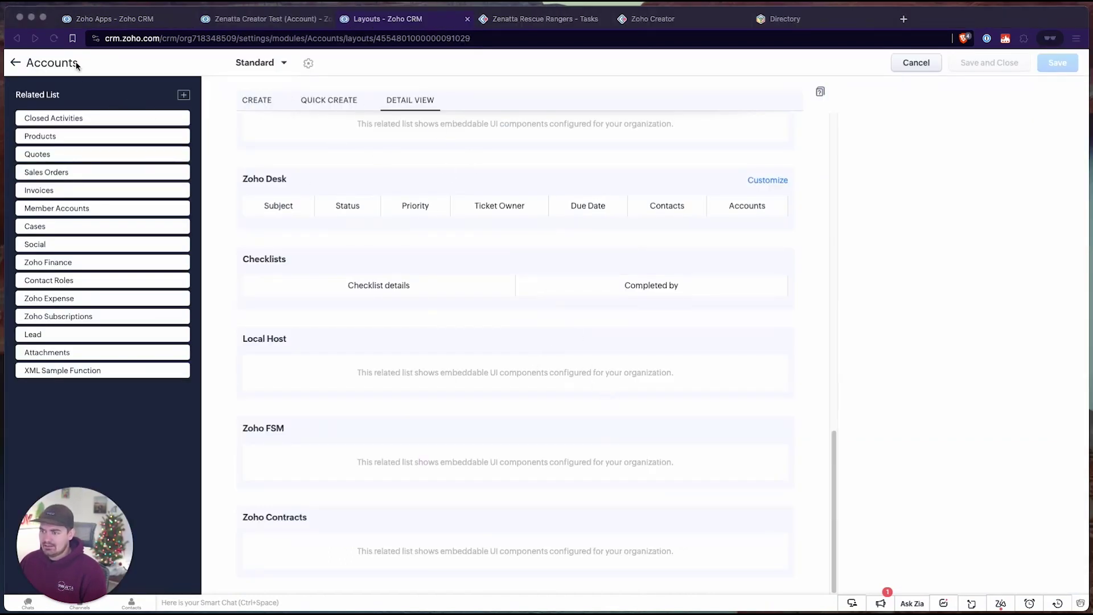
- Bring up the Accounts create and detail view layouts to show their related lists
{"action": "left_click", "coordinate": [264, 94]}
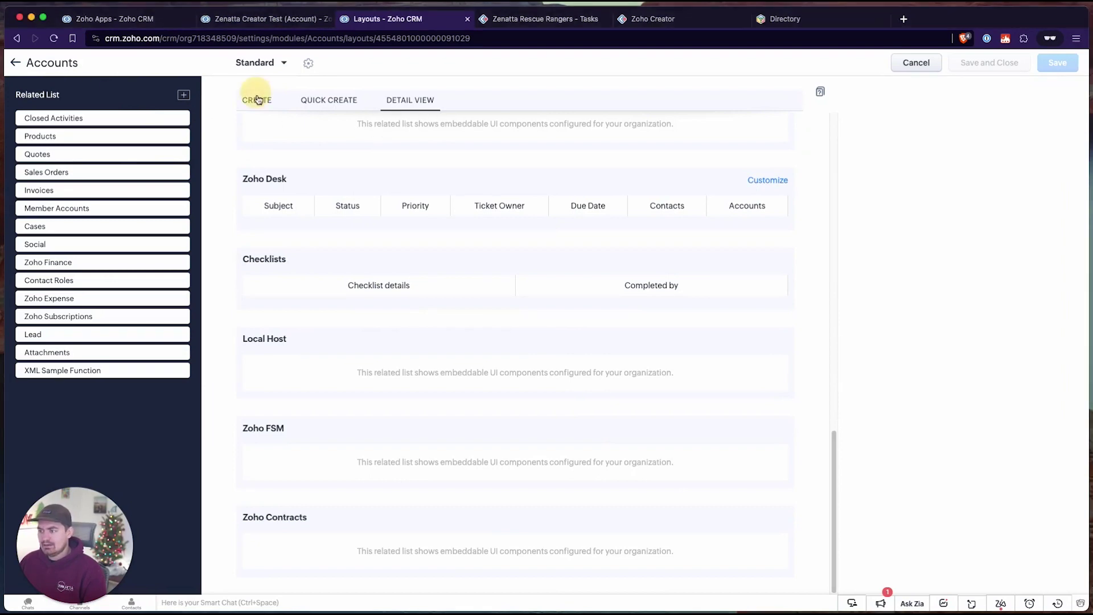
{"action": "scroll", "coordinate": [479, 353], "scroll_direction": "down", "scroll_amount": 8}
{"action": "scroll", "coordinate": [481, 344], "scroll_direction": "up", "scroll_amount": 8}
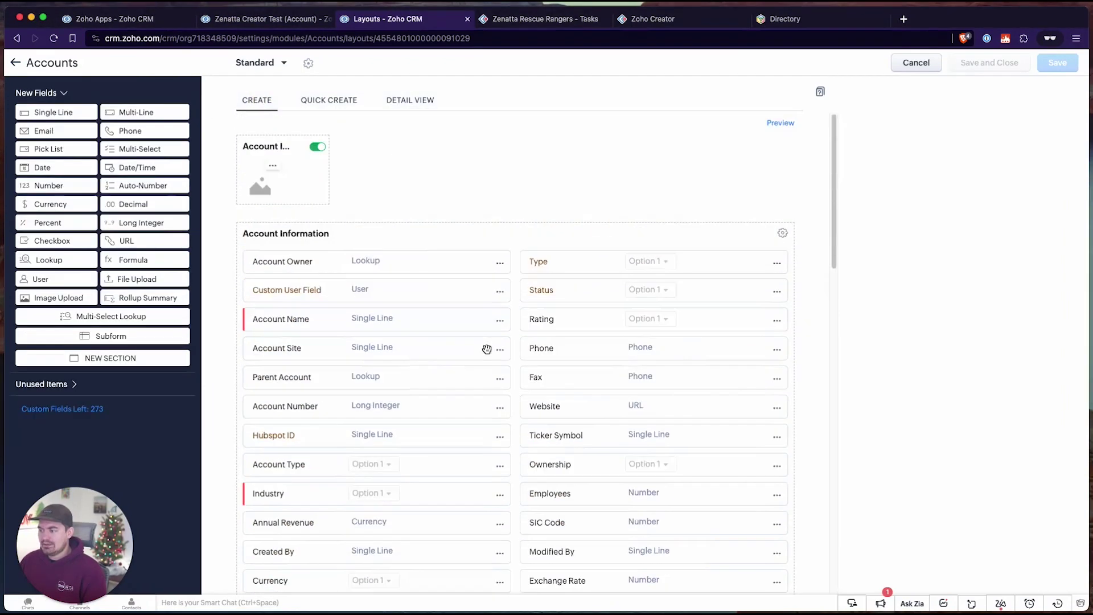
{"action": "left_click", "coordinate": [412, 105]}
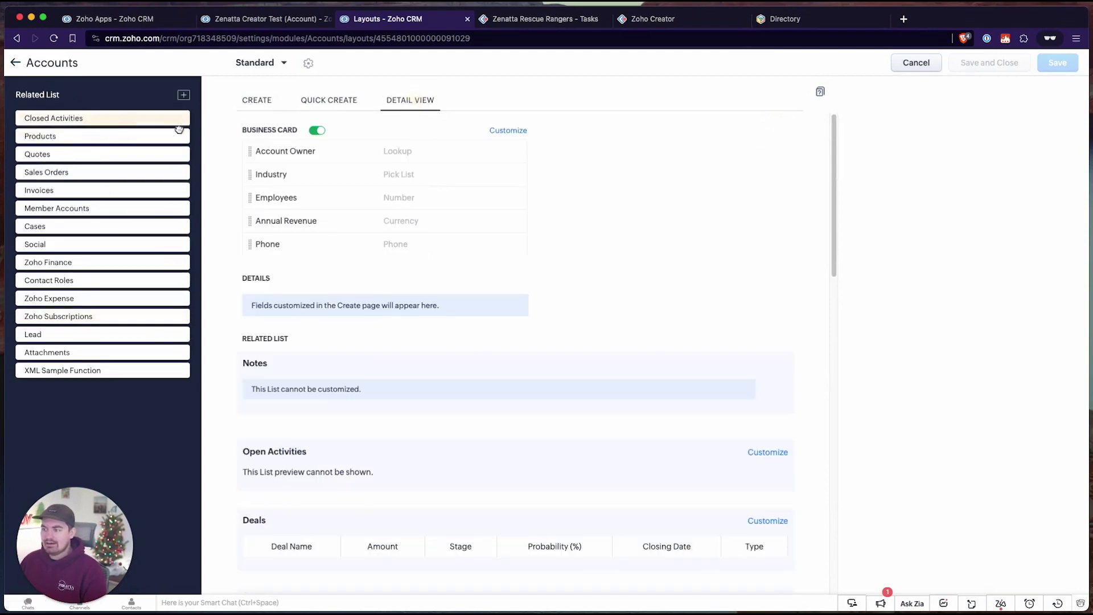
{"action": "scroll", "coordinate": [462, 318], "scroll_direction": "down", "scroll_amount": 15}
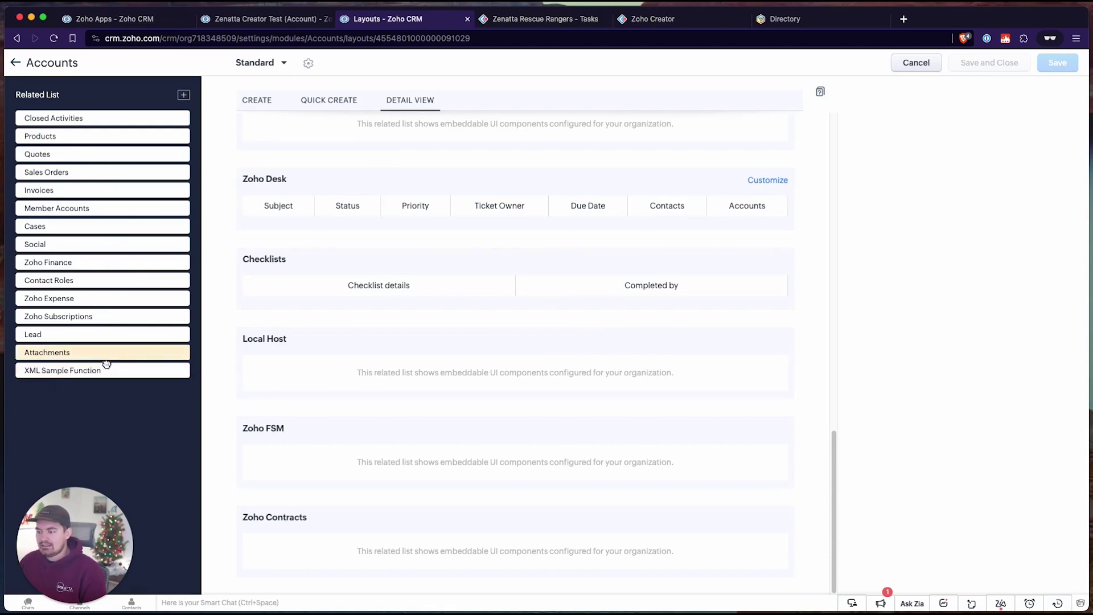
- Delete the XML Sample Function related list and go back to the Custom Apps page
{"action": "left_click", "coordinate": [181, 371]}
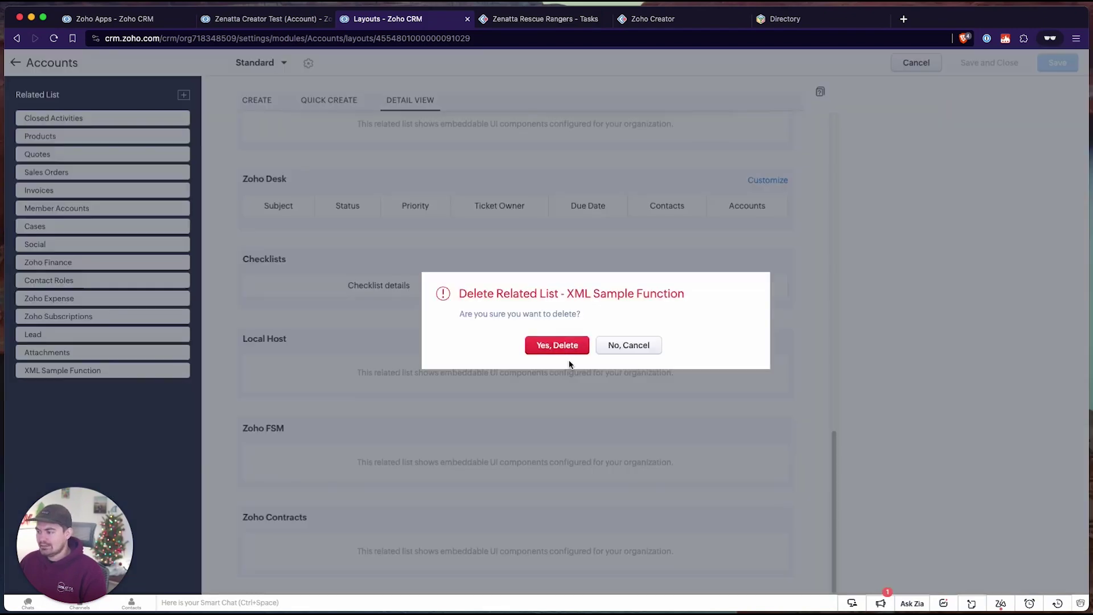
{"action": "left_click", "coordinate": [566, 350]}
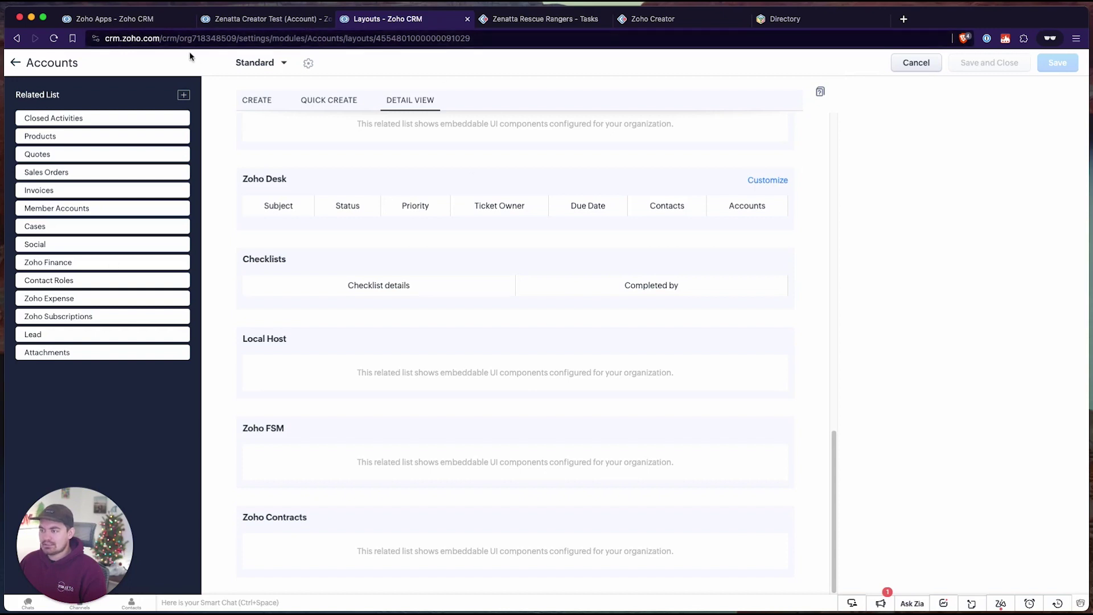
{"action": "left_click", "coordinate": [122, 20]}
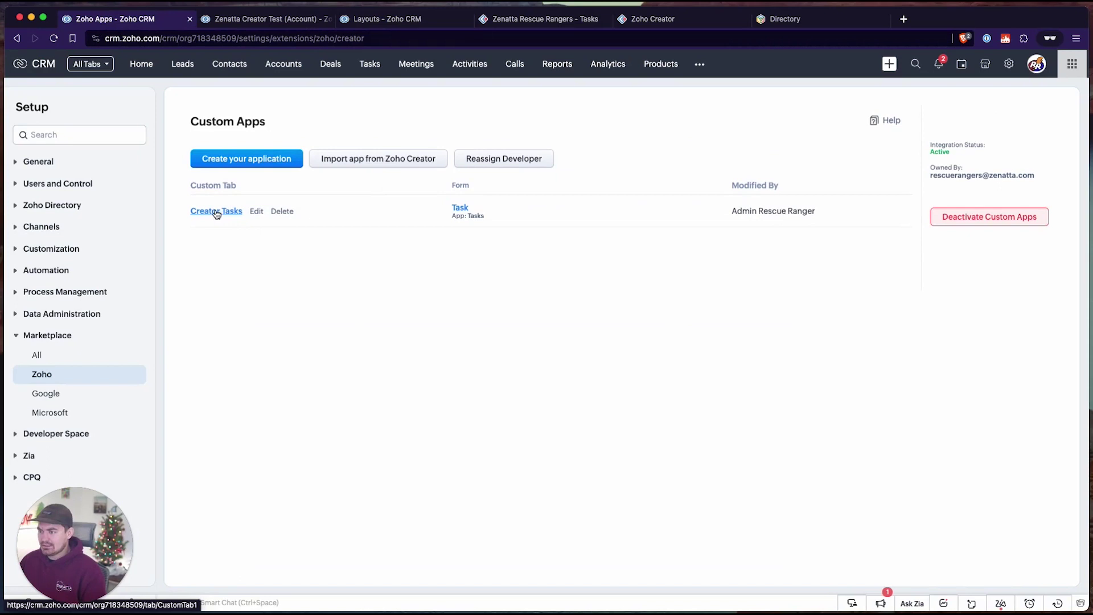
- Edit the Creator Tasks custom app and advance to linking it with a CRM module
{"action": "left_click", "coordinate": [258, 212]}
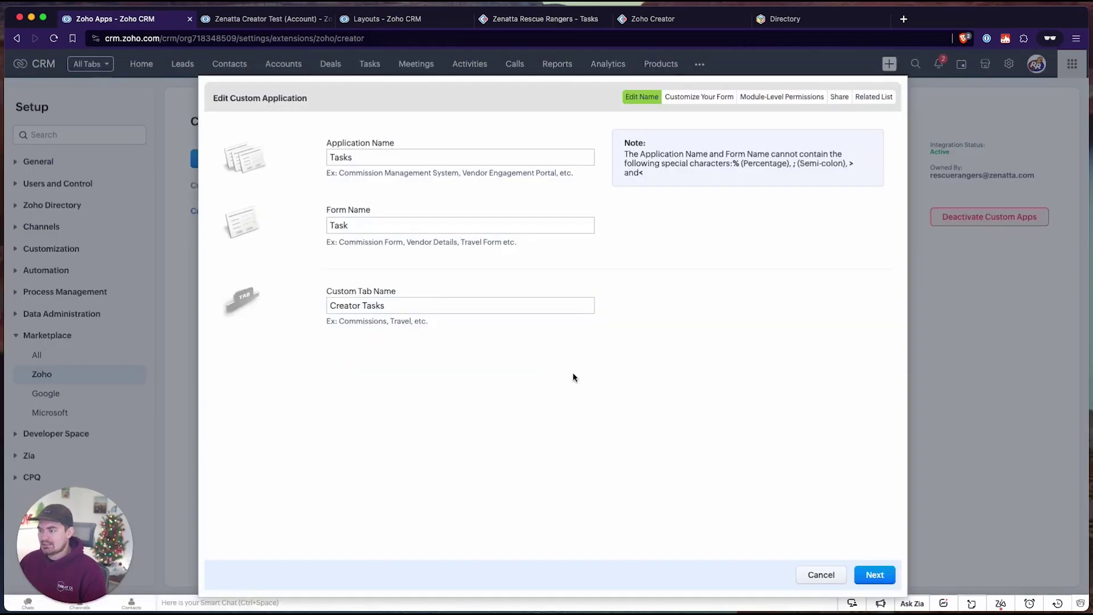
{"action": "left_click", "coordinate": [877, 577]}
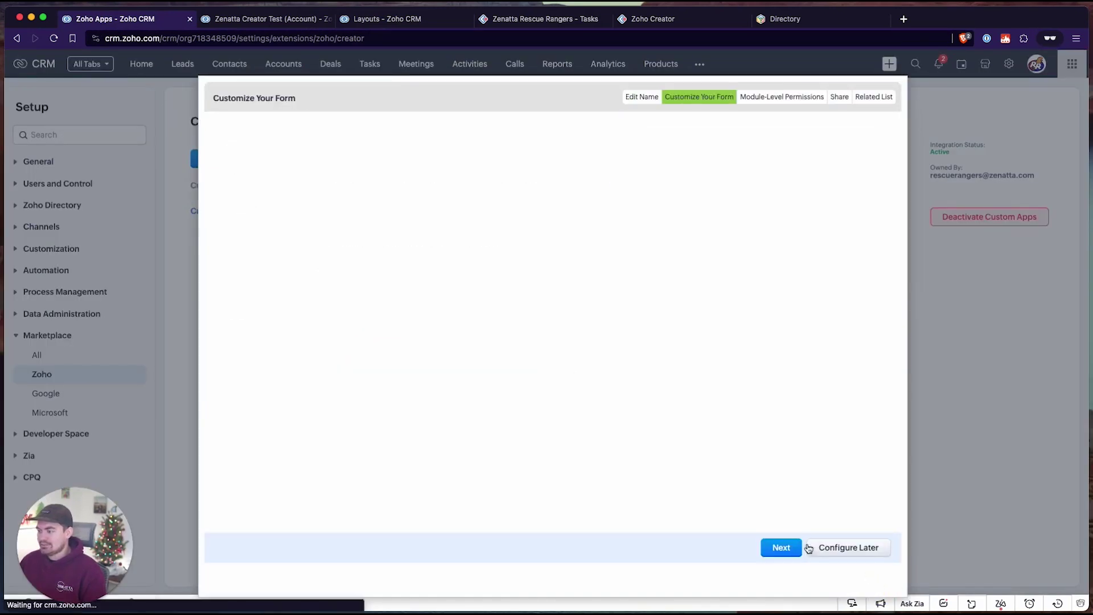
{"action": "left_click", "coordinate": [785, 546]}
{"action": "left_click", "coordinate": [872, 576]}
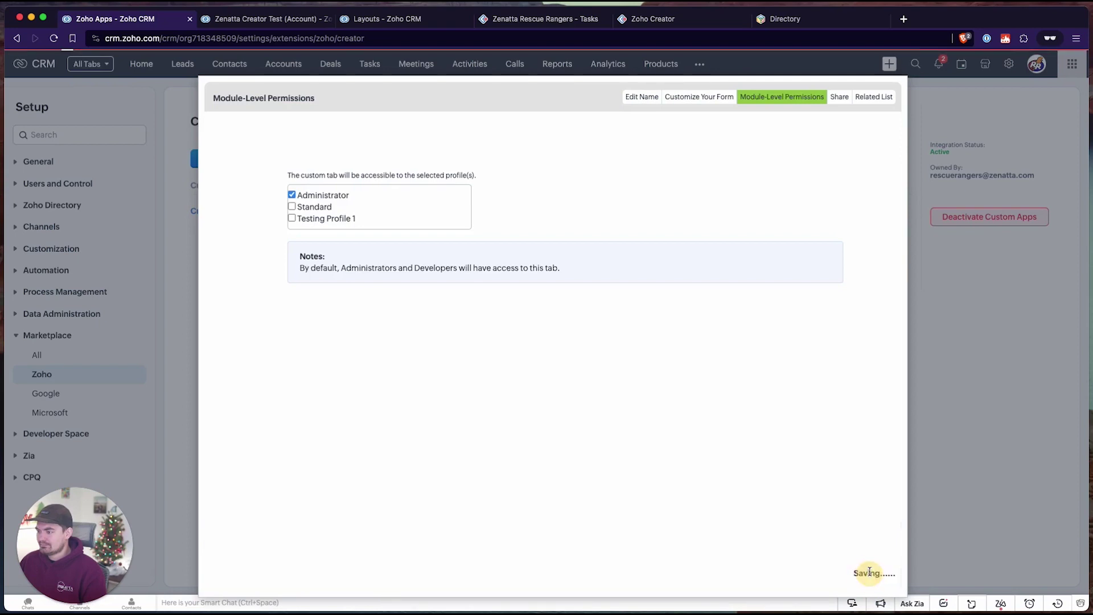
{"action": "left_click", "coordinate": [750, 571]}
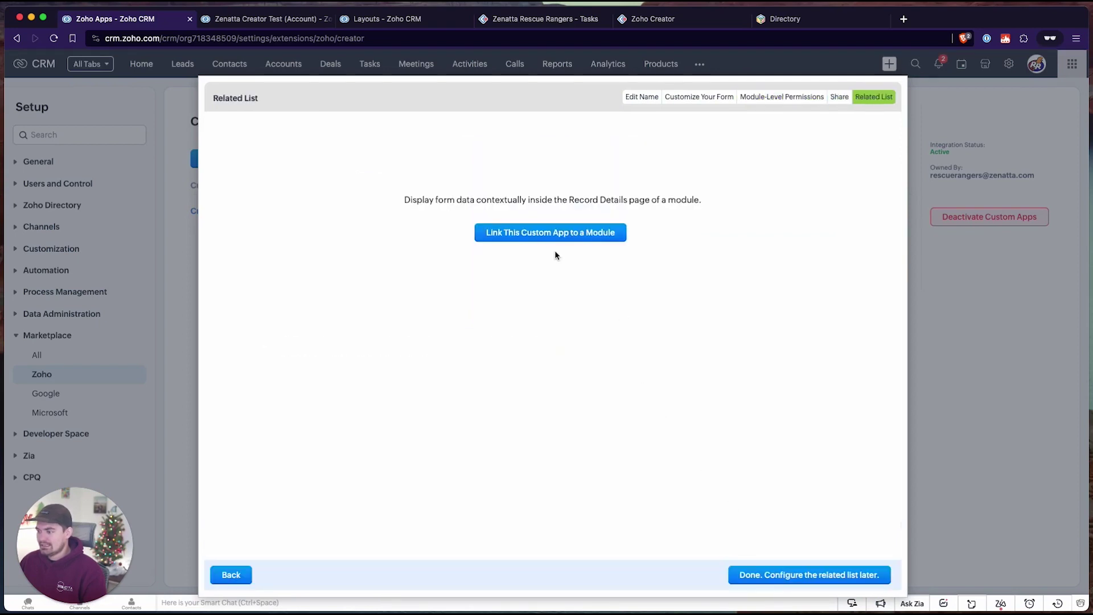
{"action": "left_click", "coordinate": [532, 233]}
- Name the related list Creator Tasks on Accounts, matching Account Id to CRM Account
{"action": "left_click", "coordinate": [249, 154]}
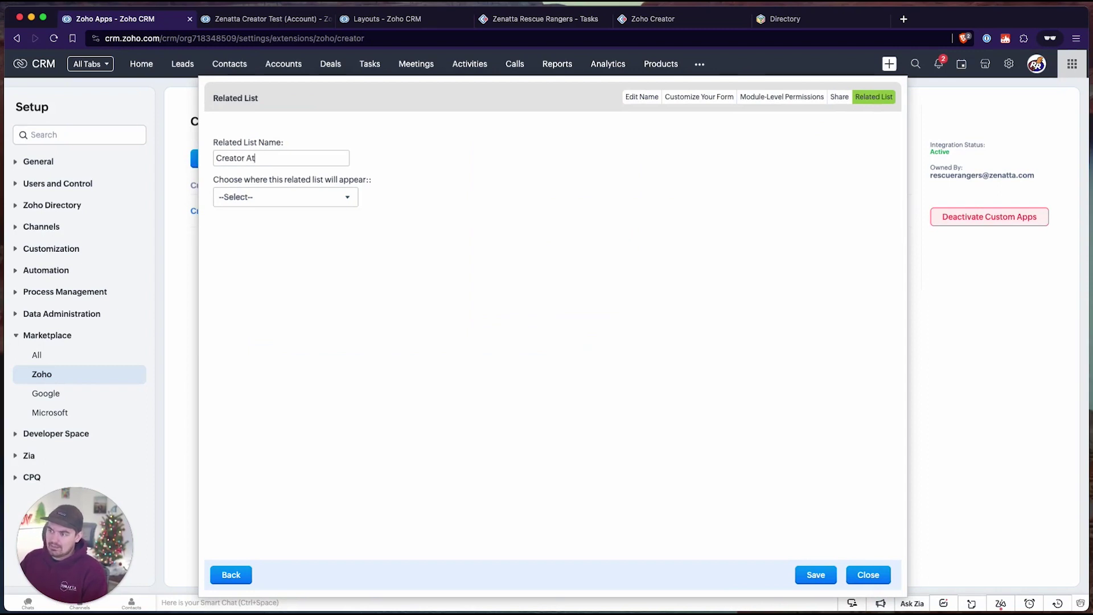
{"action": "left_click", "coordinate": [247, 197]}
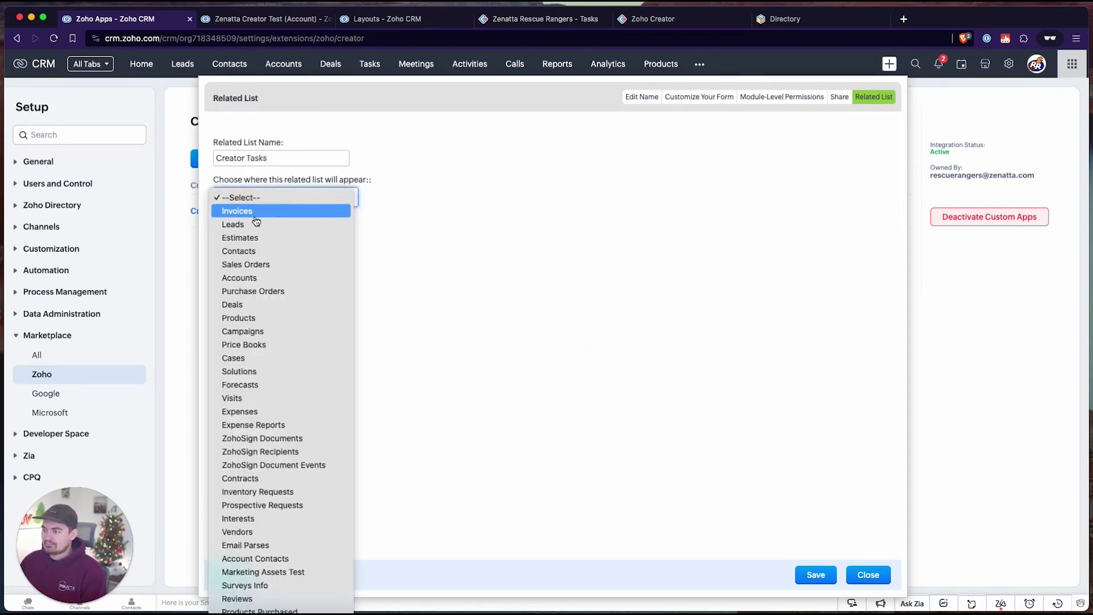
{"action": "left_click", "coordinate": [293, 277]}
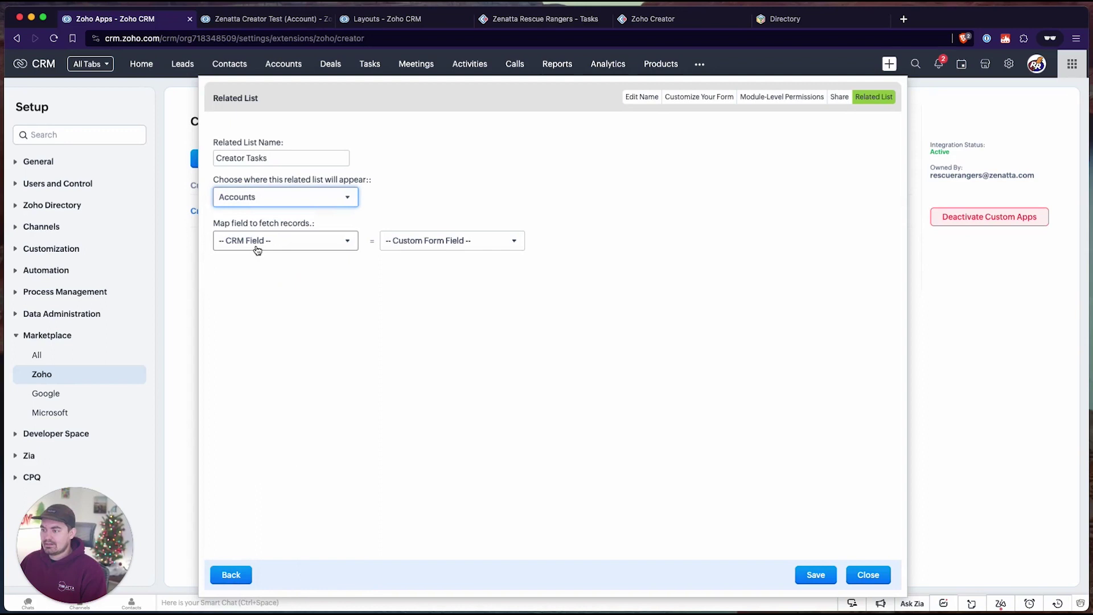
{"action": "left_click", "coordinate": [255, 245]}
{"action": "left_click", "coordinate": [427, 241]}
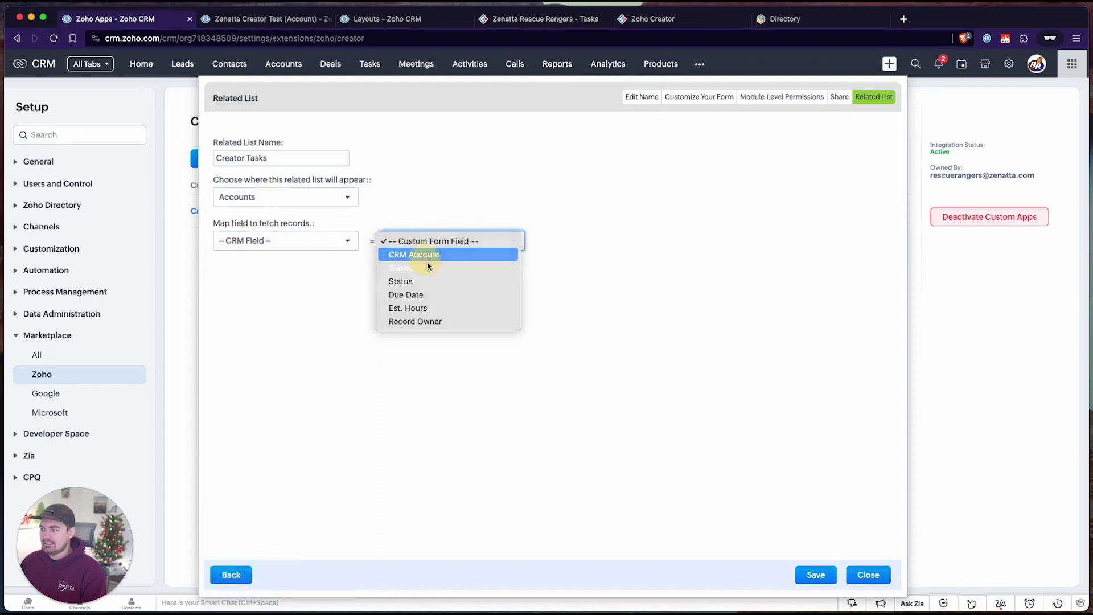
{"action": "left_click", "coordinate": [427, 259]}
{"action": "left_click", "coordinate": [256, 241]}
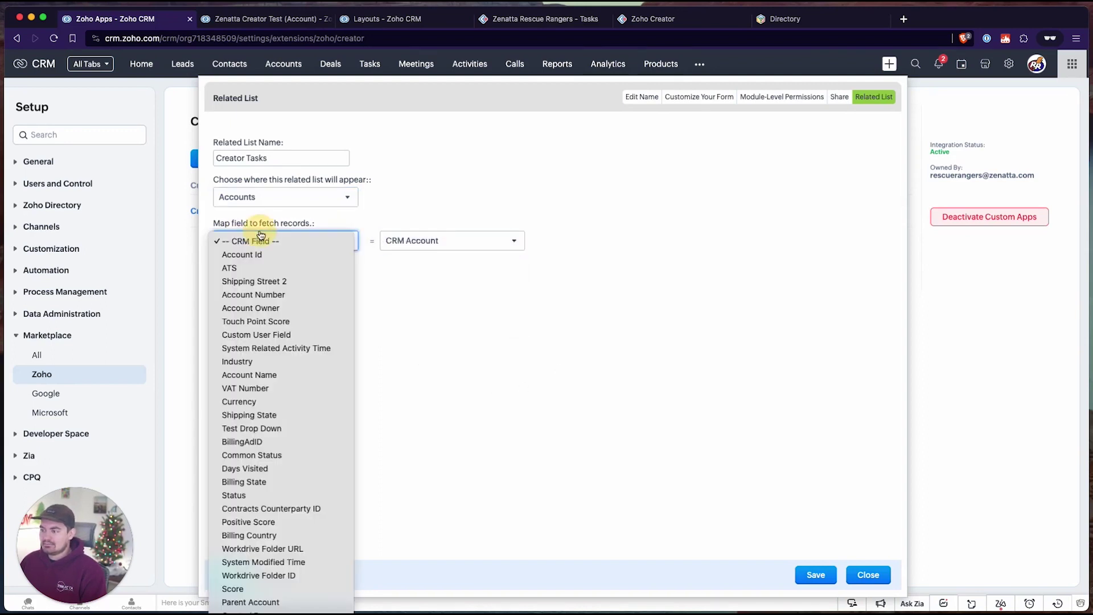
{"action": "left_click", "coordinate": [245, 257]}
- Use All Tasks view columns Notes, Due Date, Subject, Status and Est. Hours, and save
{"action": "left_click", "coordinate": [250, 286]}
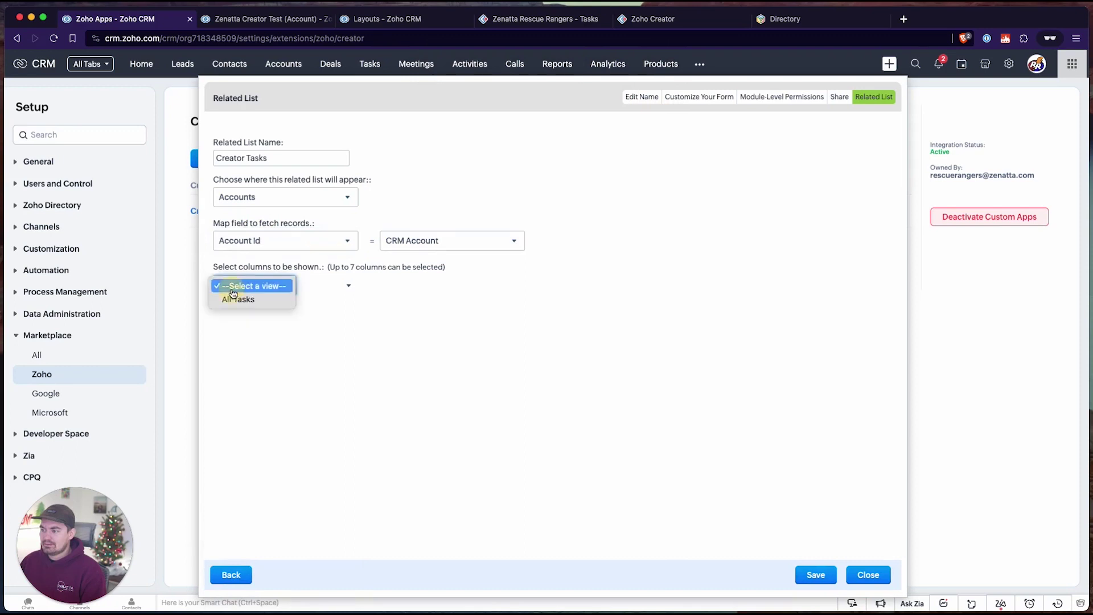
{"action": "left_click", "coordinate": [233, 298]}
{"action": "left_click", "coordinate": [239, 317]}
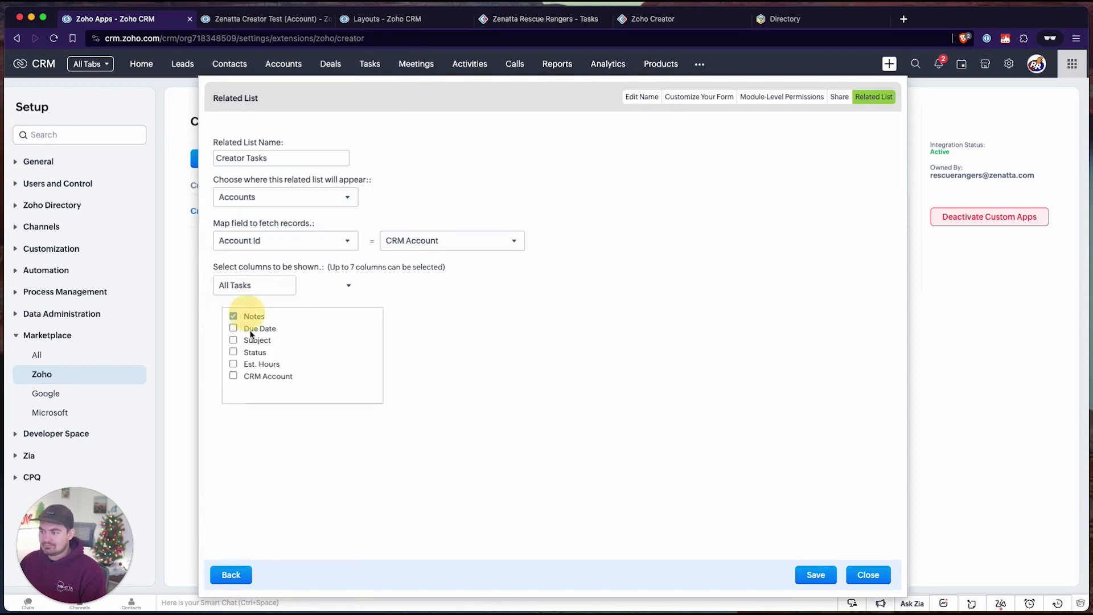
{"action": "left_click", "coordinate": [242, 329]}
{"action": "left_click", "coordinate": [244, 340]}
{"action": "left_click", "coordinate": [247, 352]}
{"action": "left_click", "coordinate": [253, 364]}
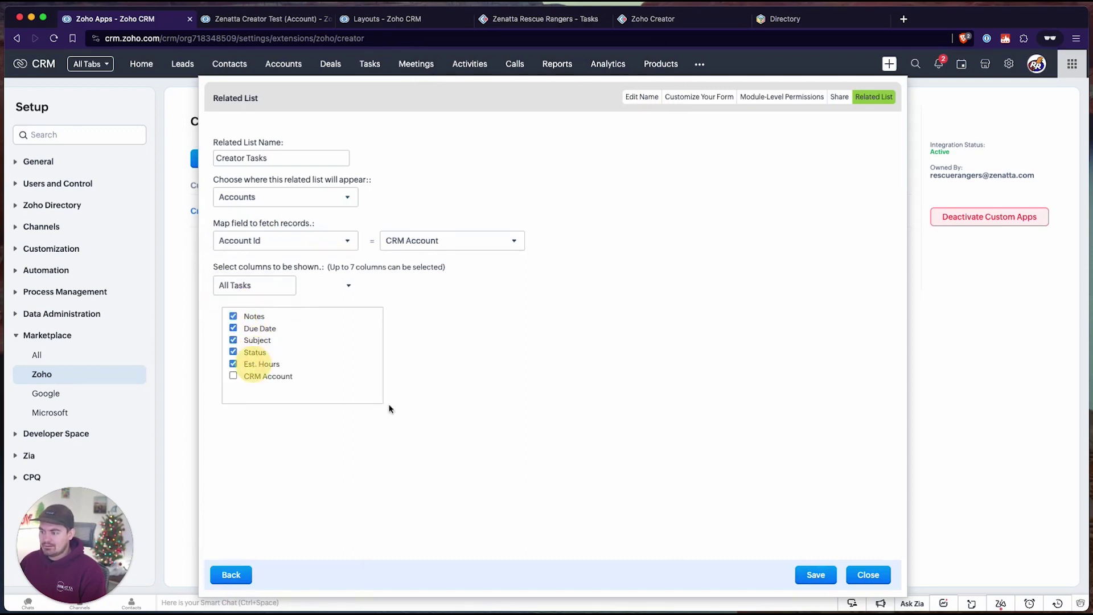
{"action": "left_click", "coordinate": [829, 580]}
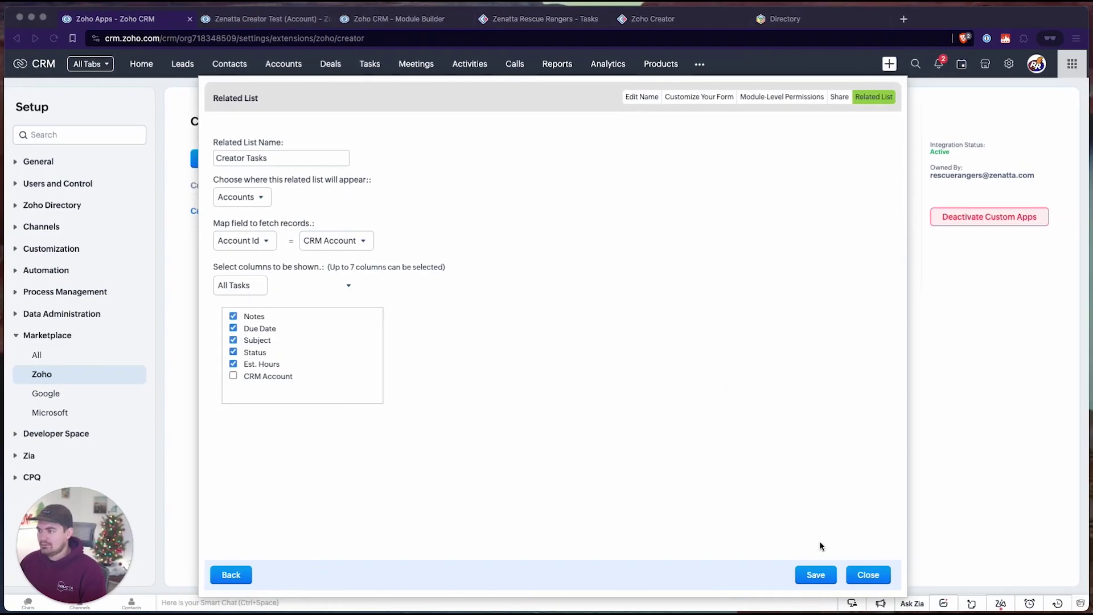
- Save the Creator Tasks related list again and finish the custom app setup
{"action": "left_click", "coordinate": [817, 576]}
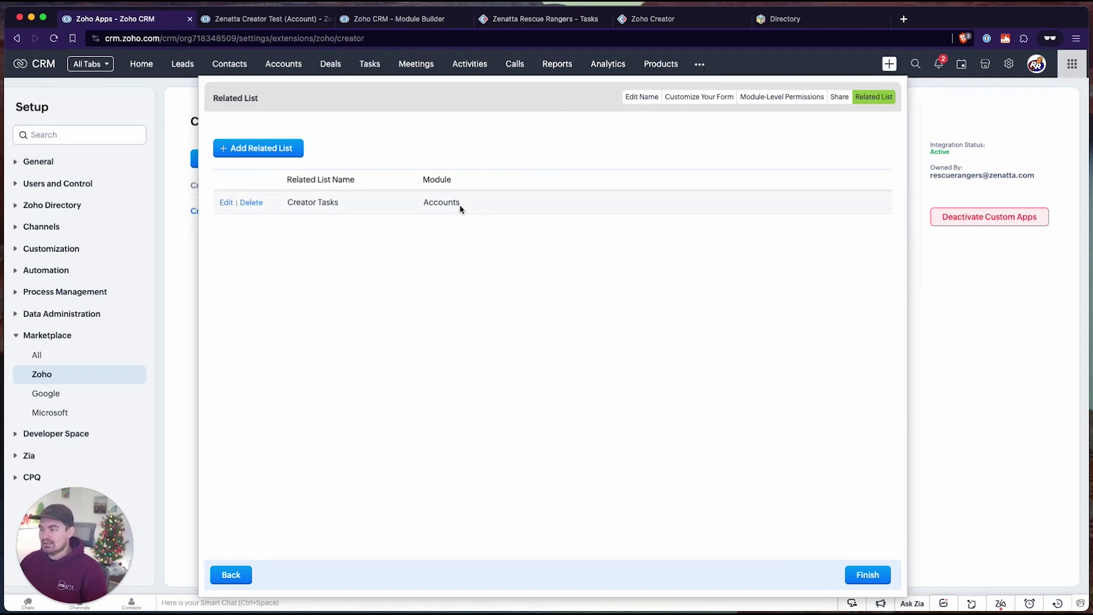
{"action": "left_click", "coordinate": [870, 576]}
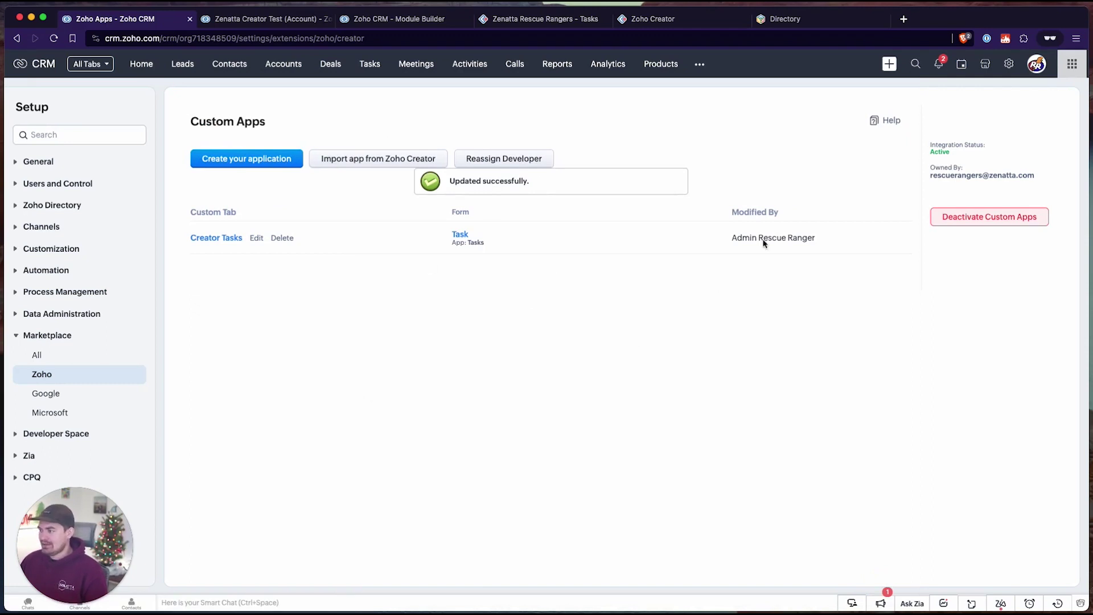
{"action": "left_click", "coordinate": [700, 64]}
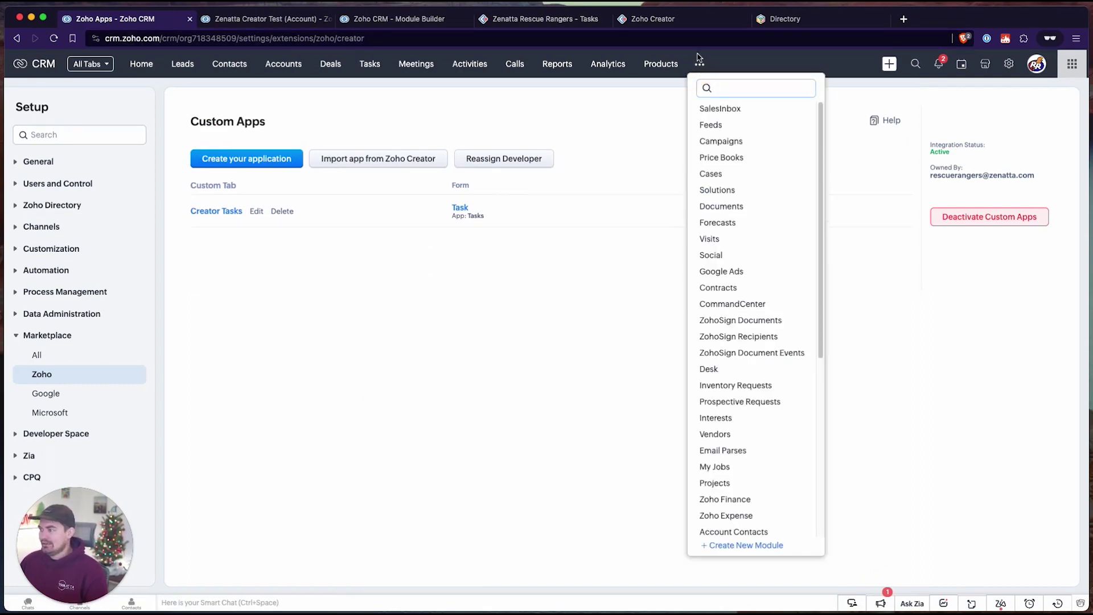
- Reload CRM and open the new Creator Tasks tab from the additional modules menu, showing two tasks
{"action": "scroll", "coordinate": [742, 244], "scroll_direction": "down", "scroll_amount": 5}
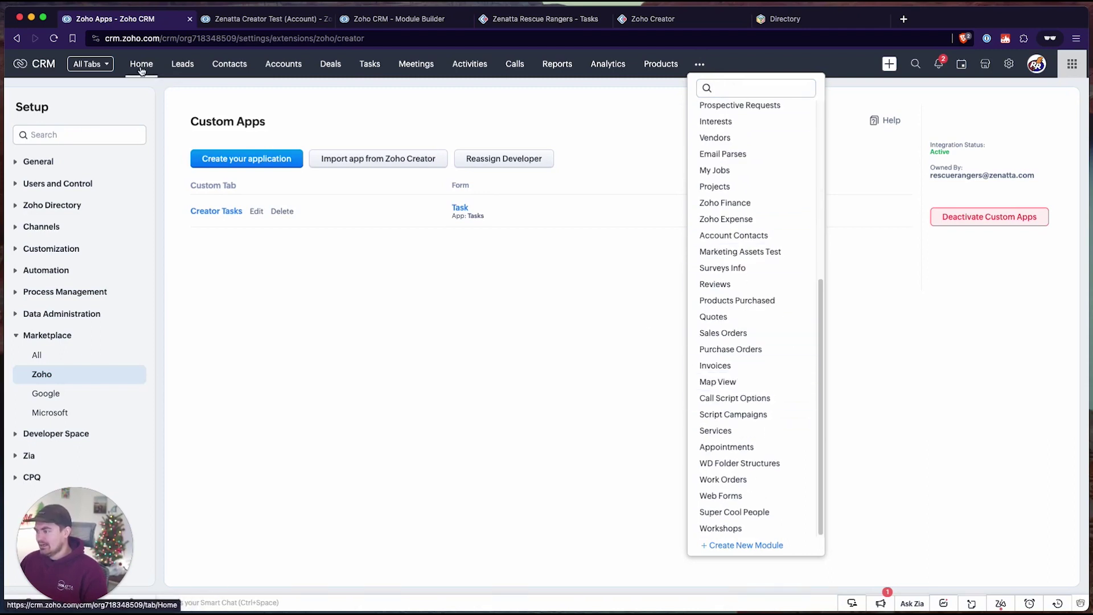
{"action": "left_click", "coordinate": [54, 39]}
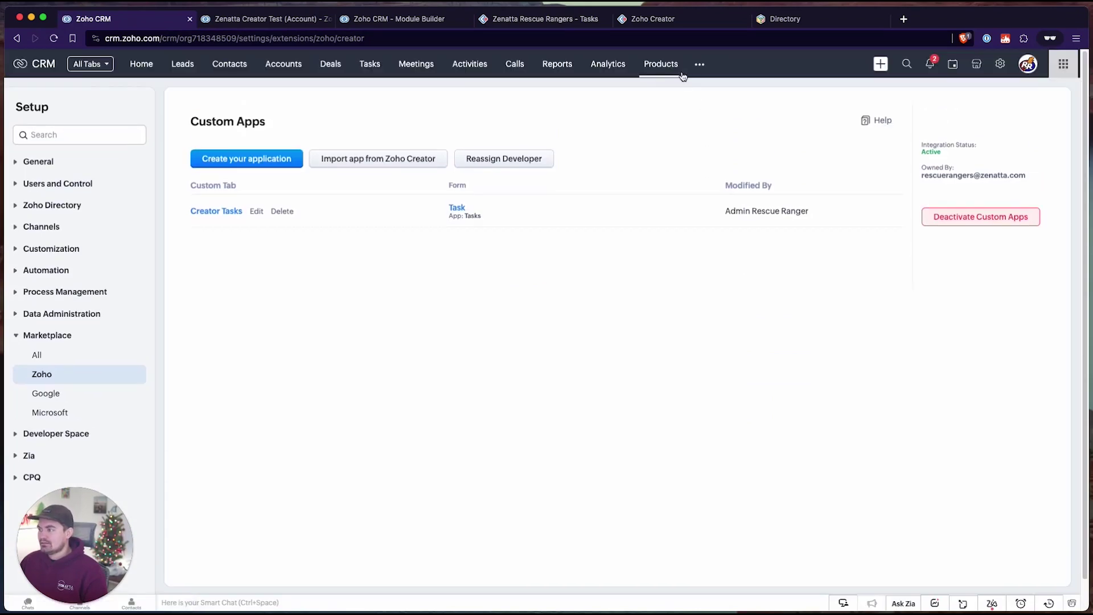
{"action": "left_click", "coordinate": [696, 62]}
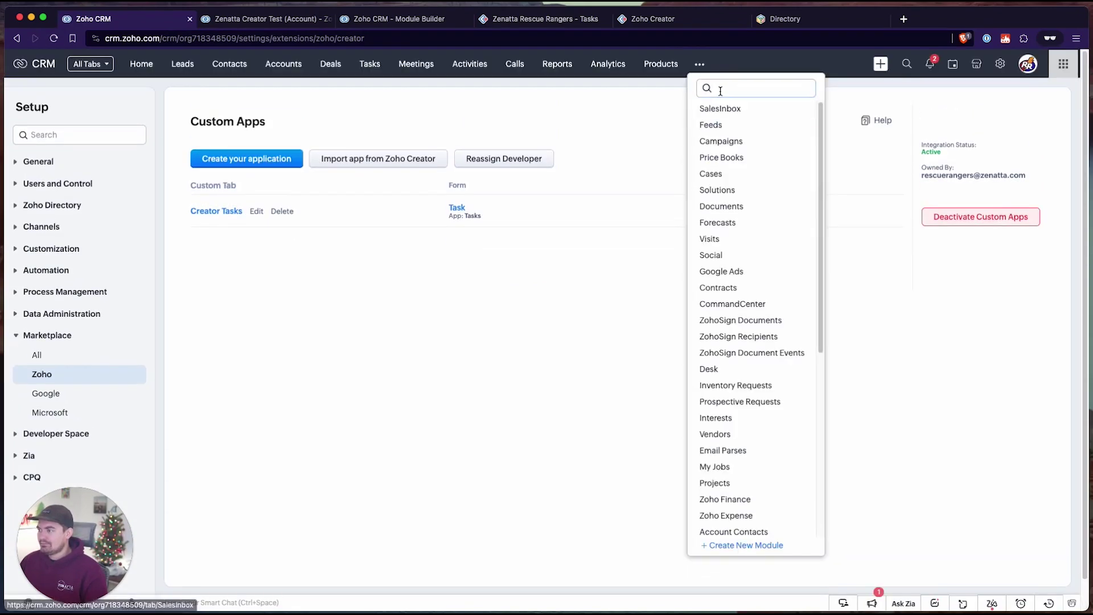
{"action": "scroll", "coordinate": [737, 361], "scroll_direction": "down", "scroll_amount": 5}
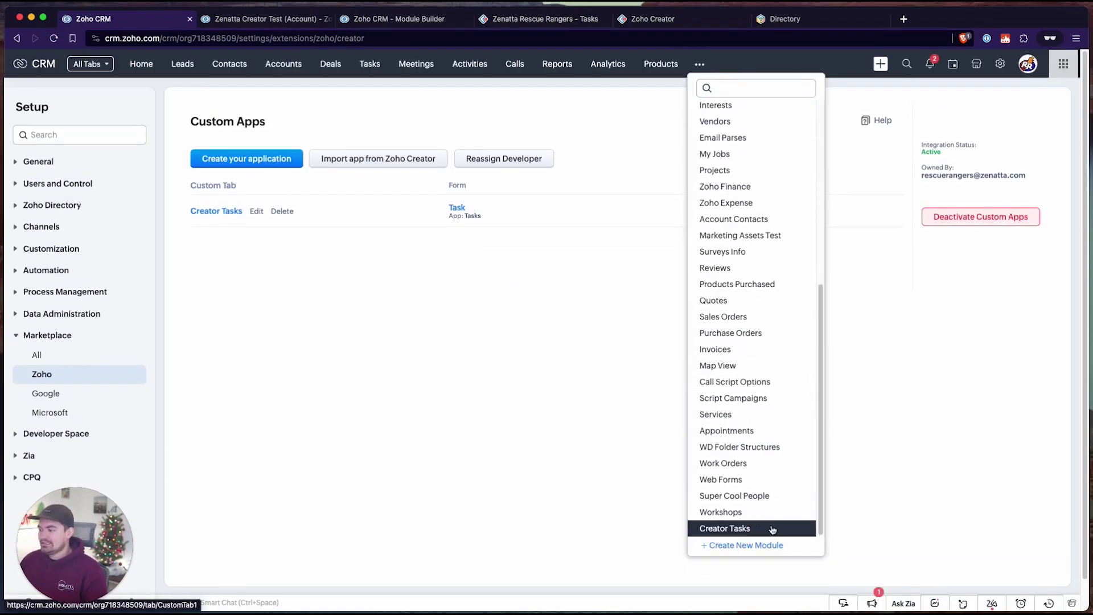
{"action": "left_click", "coordinate": [748, 530]}
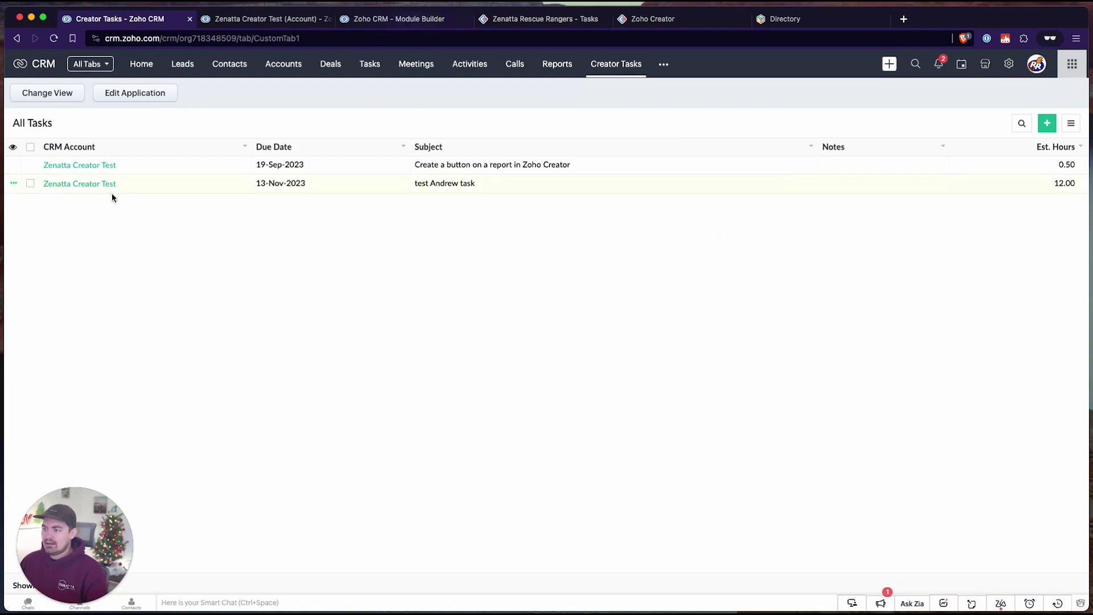
{"action": "left_click", "coordinate": [660, 23]}
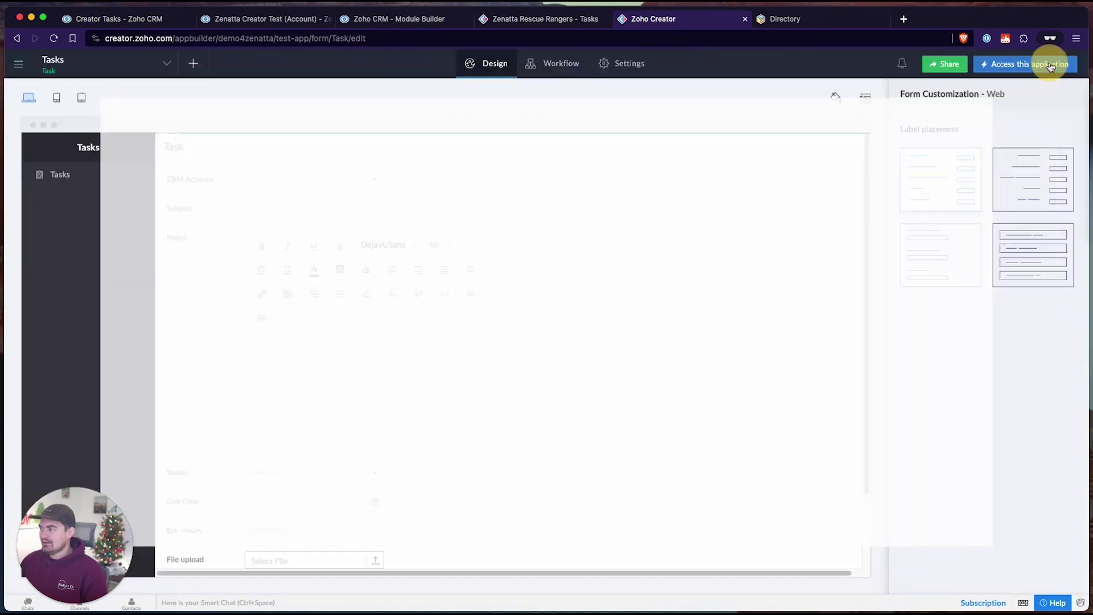
- Open the live Creator Tasks application to confirm the same two tasks in All Tasks
{"action": "left_click", "coordinate": [1042, 67]}
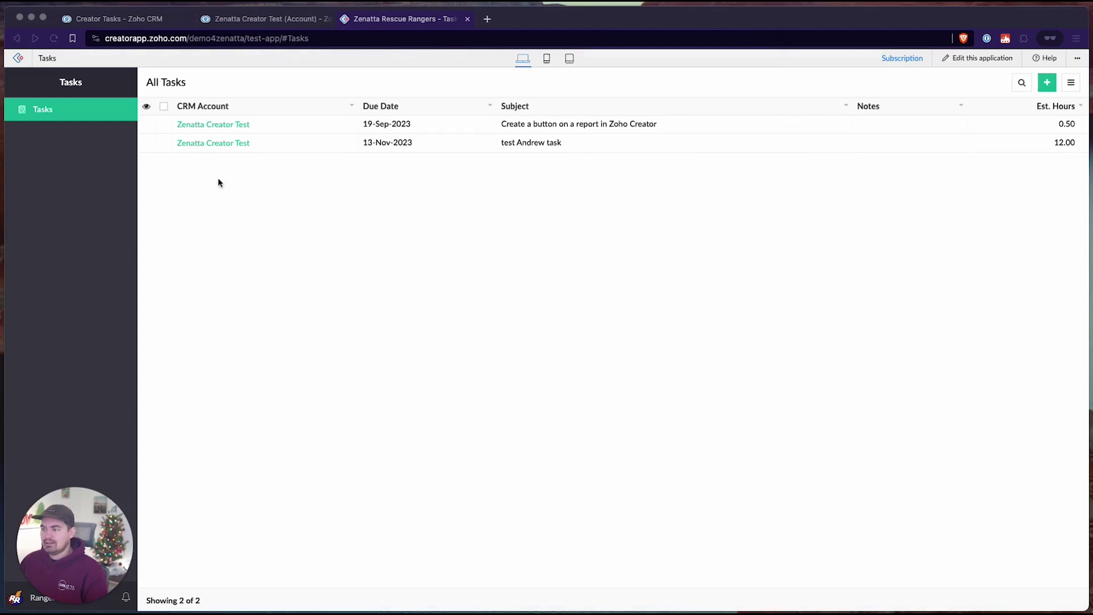
{"action": "left_click", "coordinate": [111, 21]}
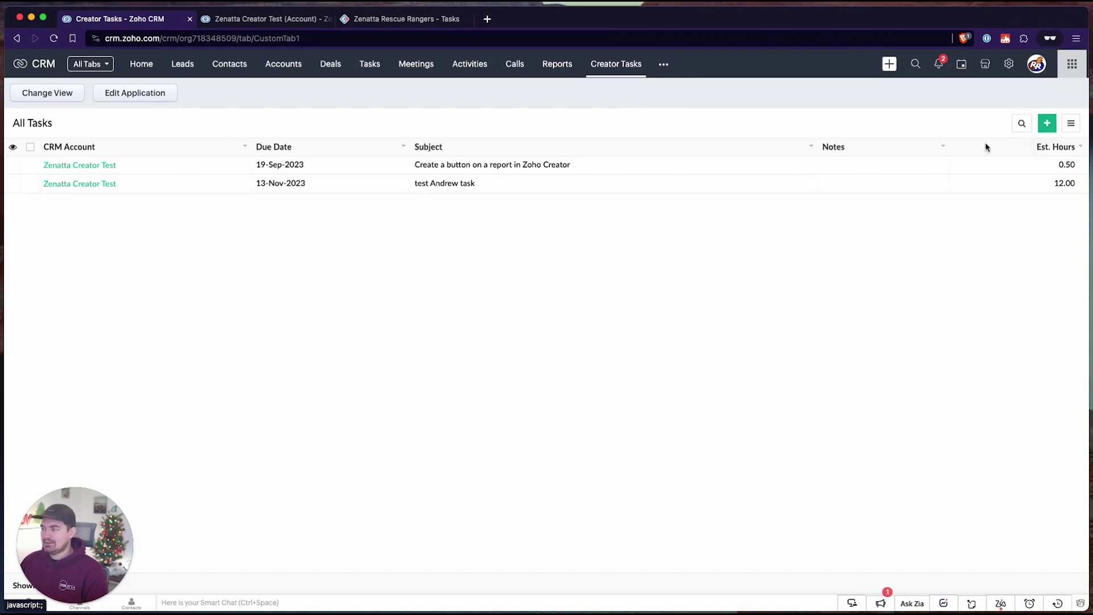
- Check the CRM Account column options on the Creator Tasks list, then go to Accounts
{"action": "left_click", "coordinate": [128, 148]}
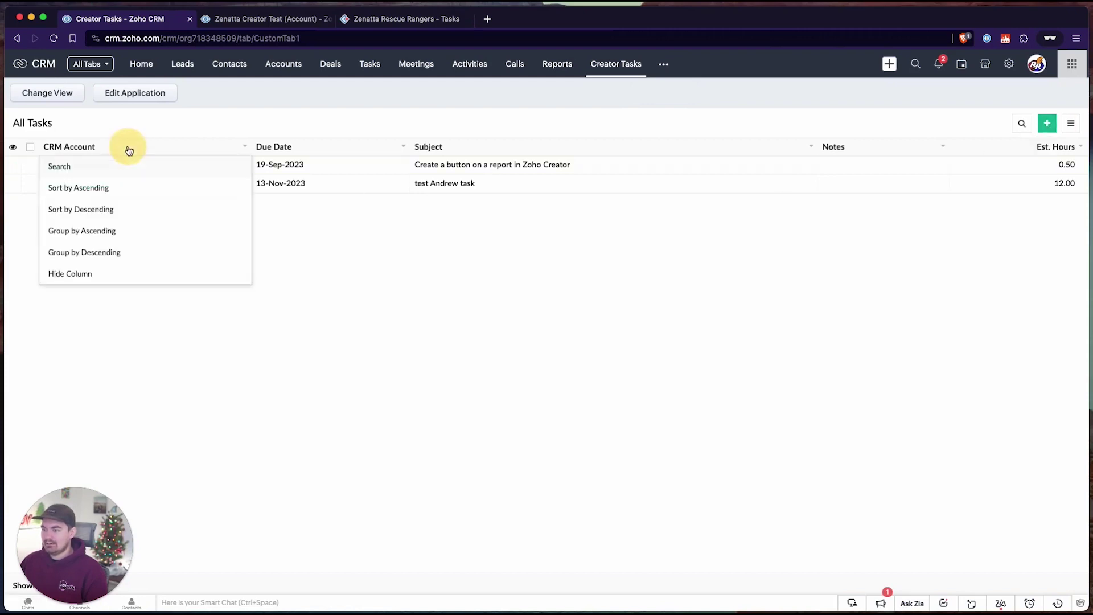
{"action": "left_click", "coordinate": [595, 339]}
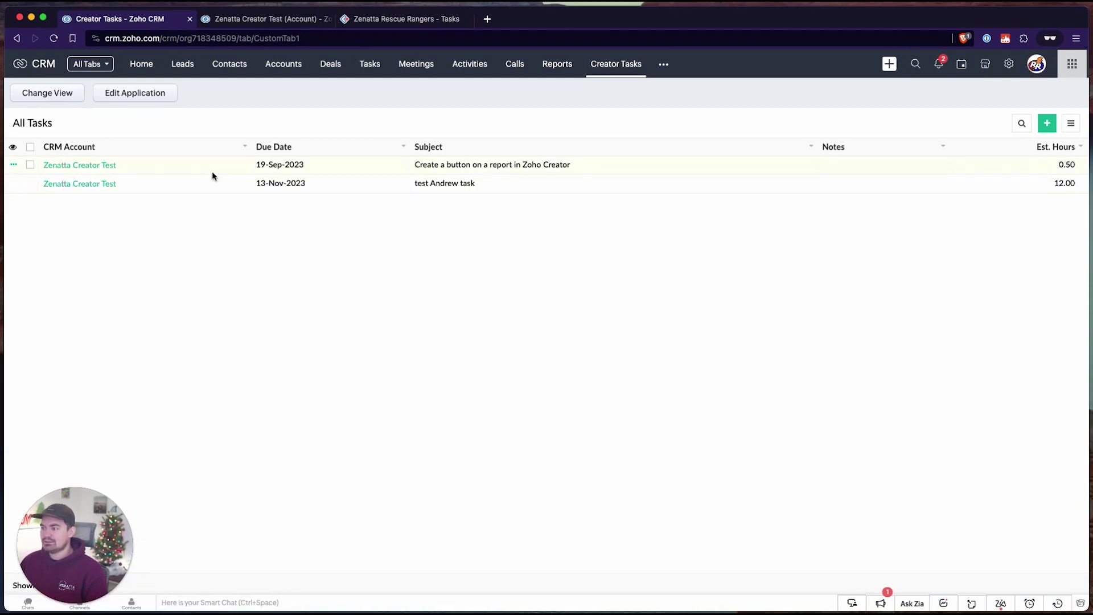
{"action": "left_click", "coordinate": [290, 69]}
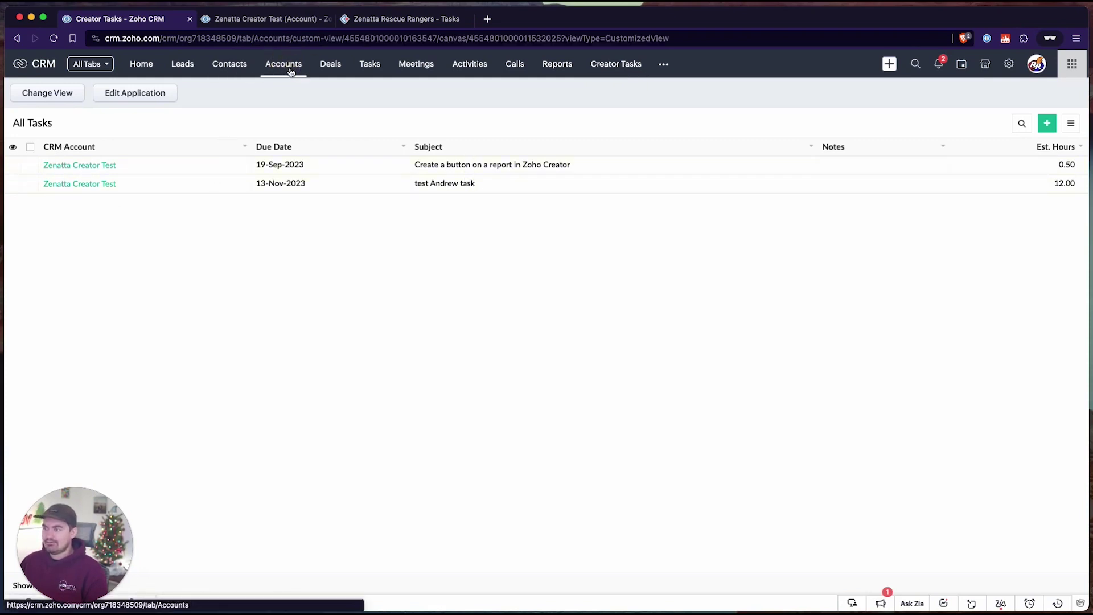
- Open the Zenatta Creator Test account, close the duplicate tab, and jump to Creator Tasks
{"action": "left_click", "coordinate": [191, 184]}
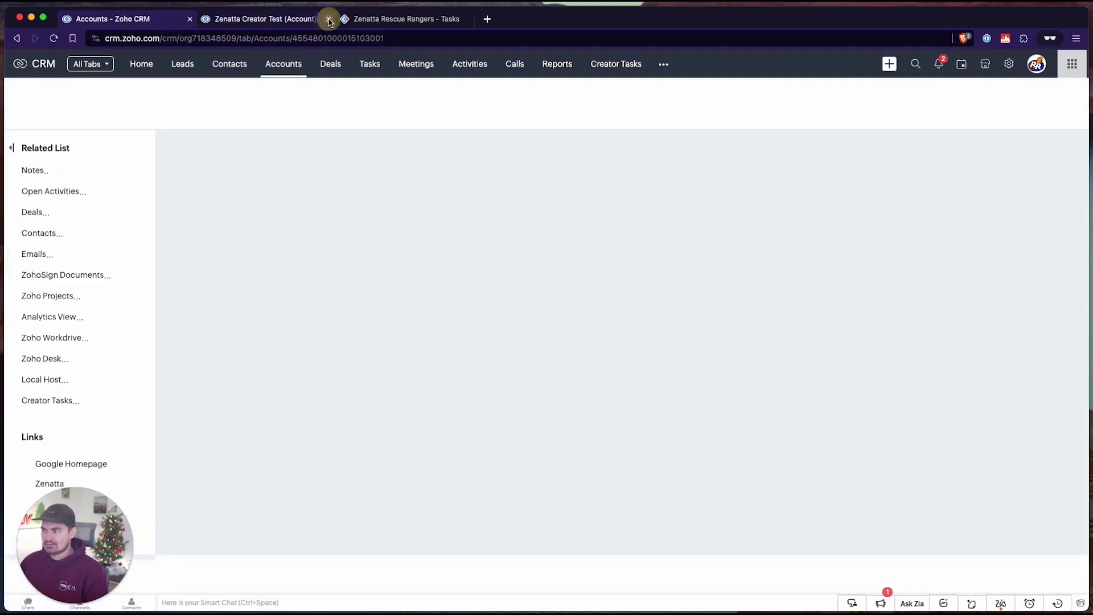
{"action": "left_click", "coordinate": [329, 19]}
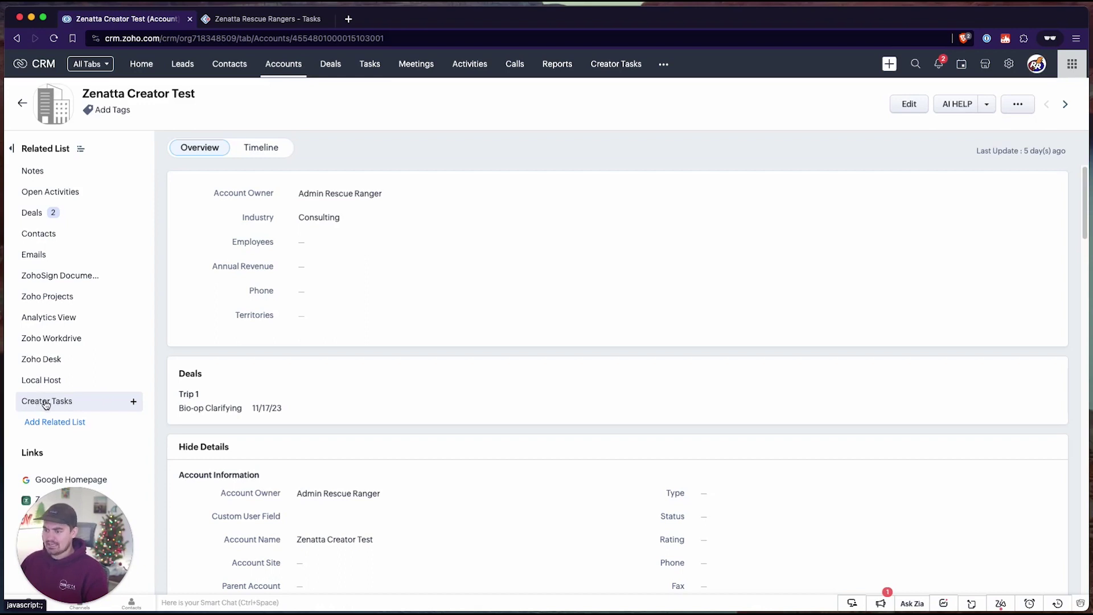
{"action": "left_click", "coordinate": [45, 402]}
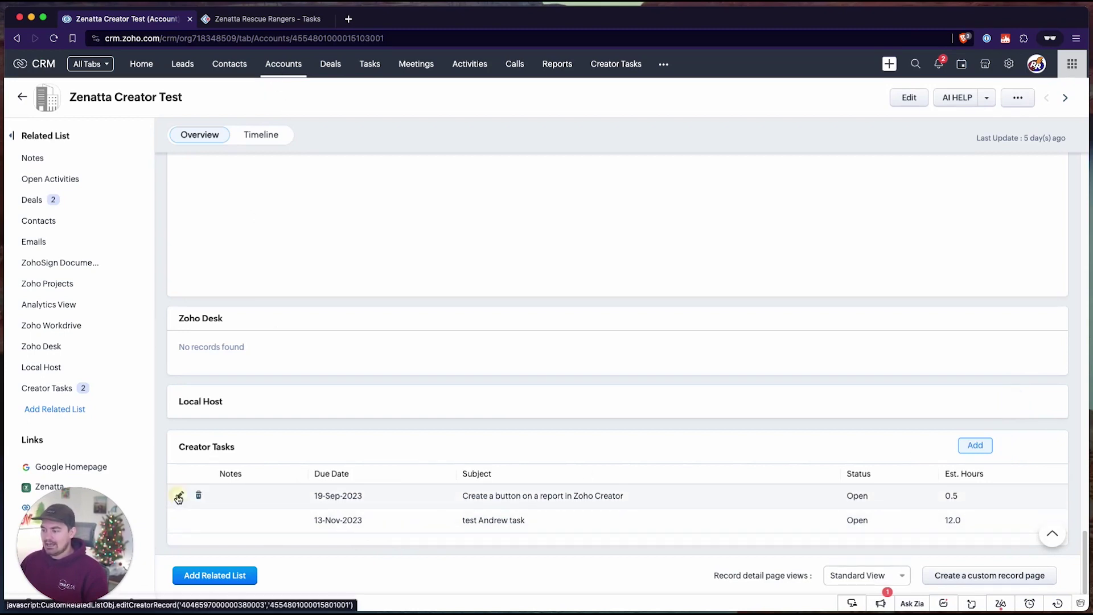
- Inspect the first task in its edit form and close it without changes
{"action": "left_click", "coordinate": [180, 495]}
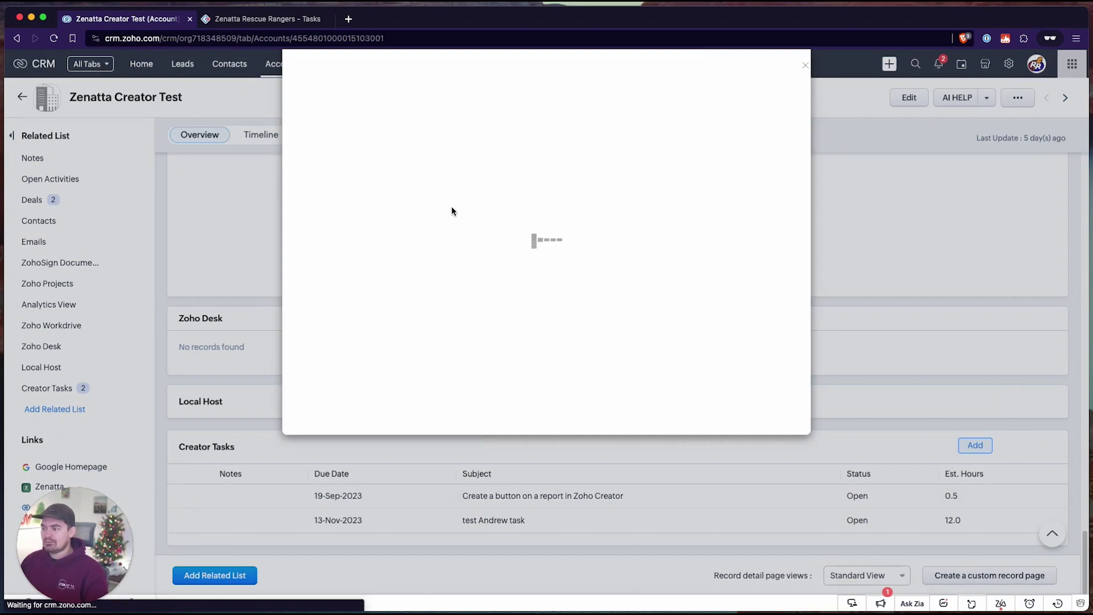
{"action": "scroll", "coordinate": [732, 325], "scroll_direction": "down", "scroll_amount": 5}
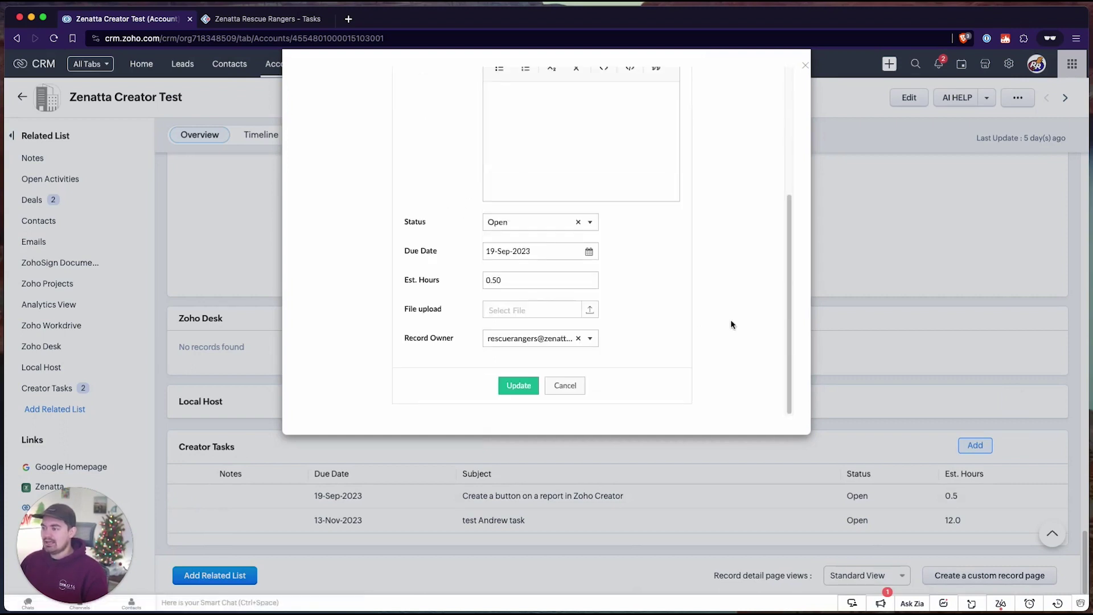
{"action": "scroll", "coordinate": [730, 321], "scroll_direction": "up", "scroll_amount": 5}
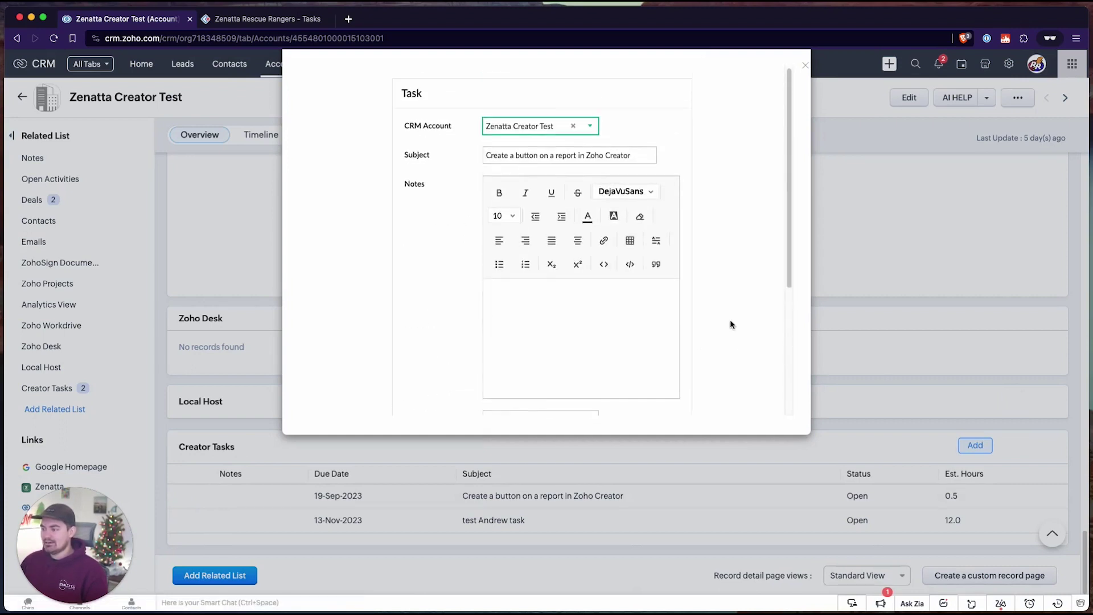
{"action": "scroll", "coordinate": [730, 320], "scroll_direction": "down", "scroll_amount": 3}
{"action": "left_click", "coordinate": [574, 227]}
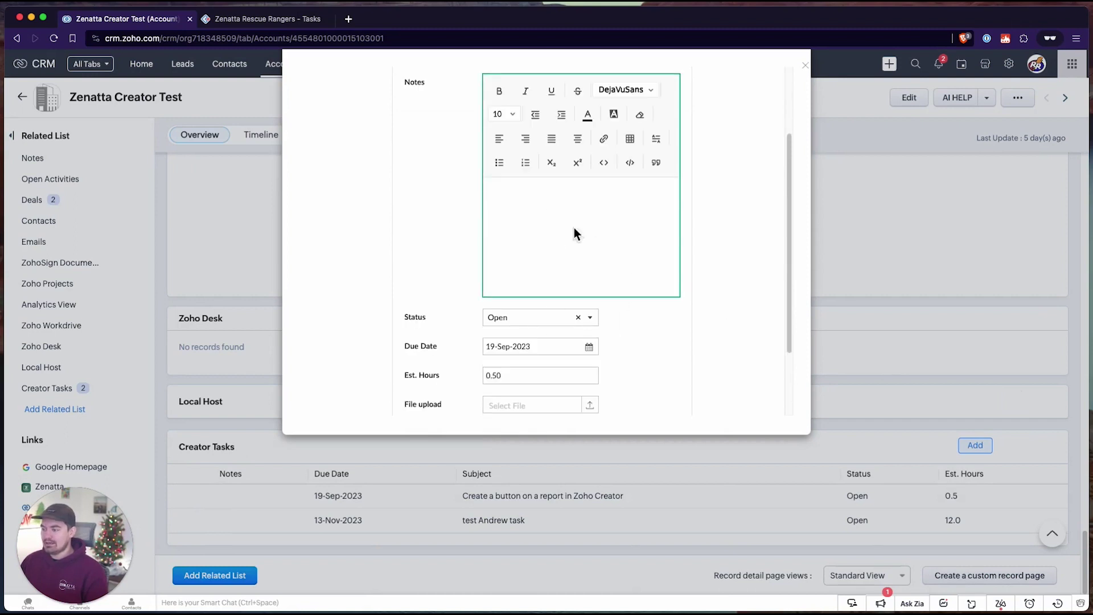
{"action": "scroll", "coordinate": [746, 171], "scroll_direction": "up", "scroll_amount": 3}
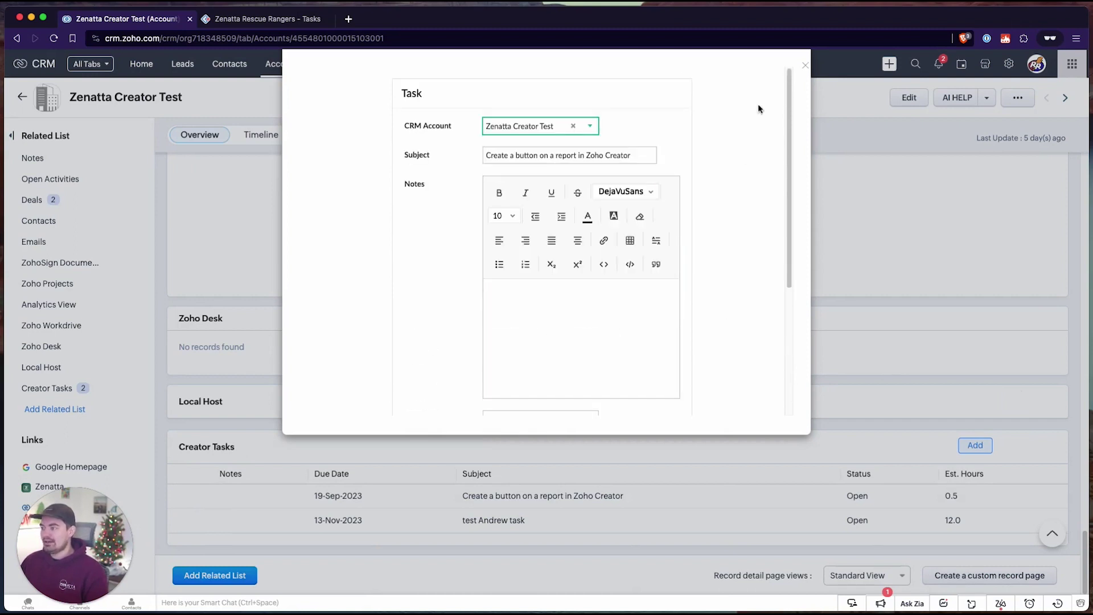
{"action": "left_click", "coordinate": [805, 67]}
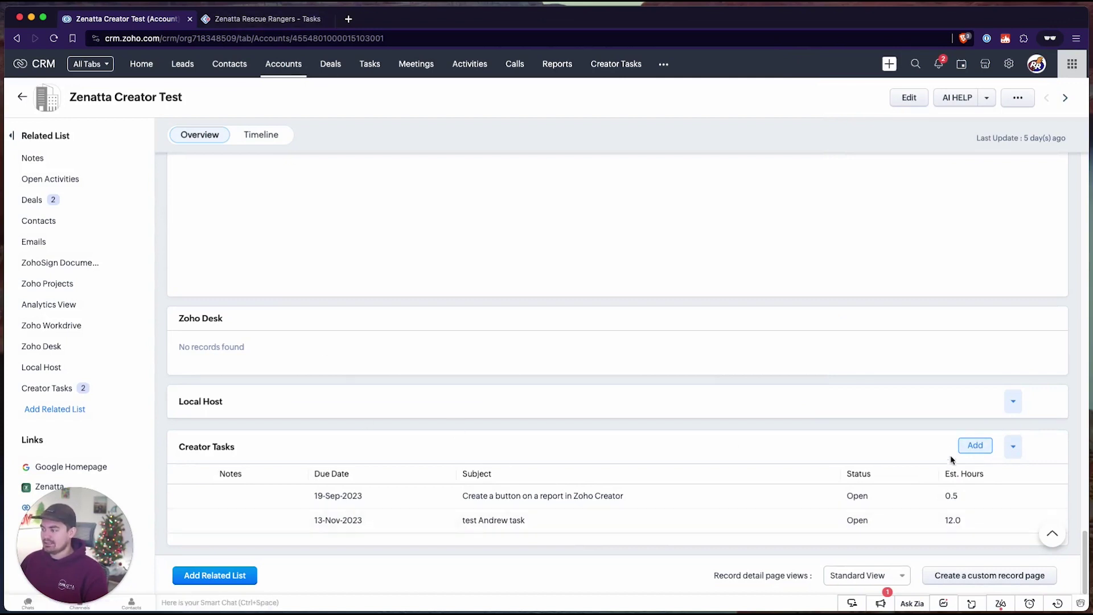
{"action": "left_click", "coordinate": [975, 445]}
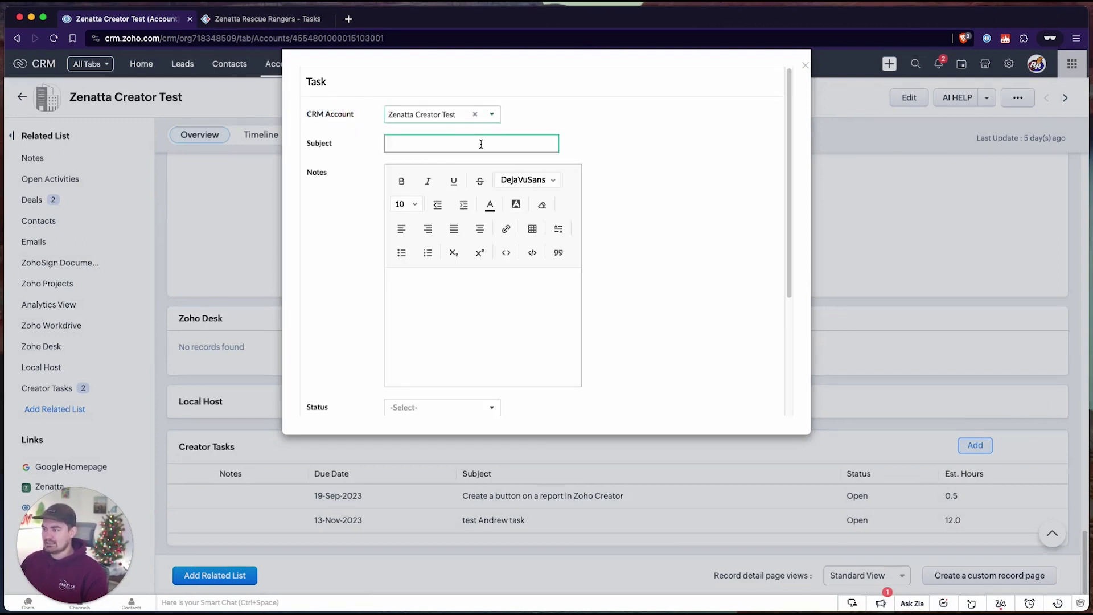
- Submit task 'New Task from the CRM' with status Open, due 30-Nov-2023, 1 estimated hour
{"action": "left_click", "coordinate": [446, 143]}
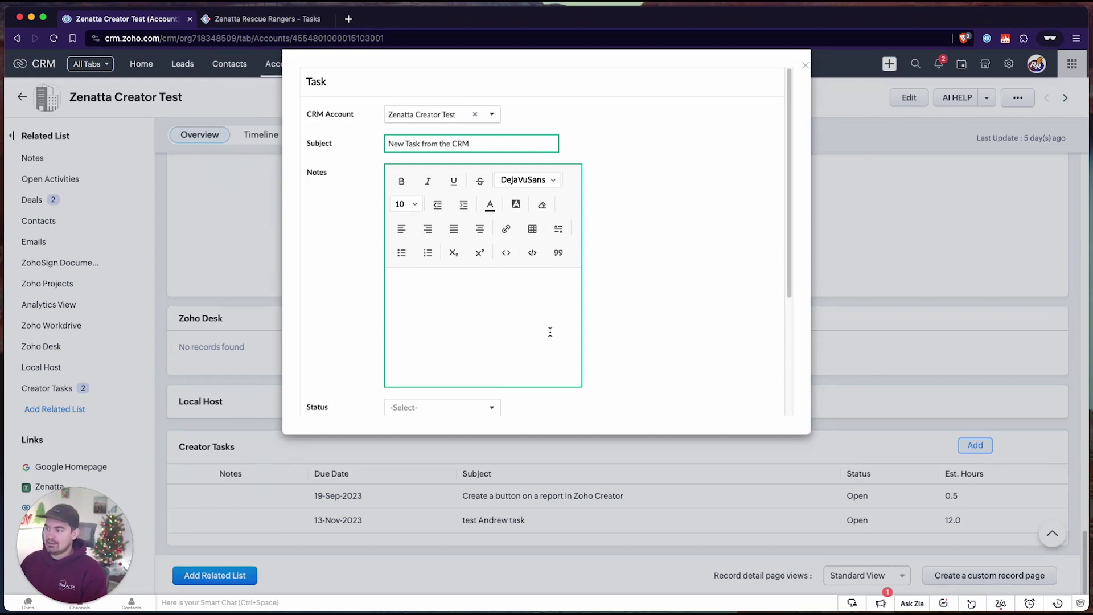
{"action": "scroll", "coordinate": [513, 333], "scroll_direction": "down", "scroll_amount": 3}
{"action": "left_click", "coordinate": [427, 233]}
{"action": "left_click", "coordinate": [421, 251]}
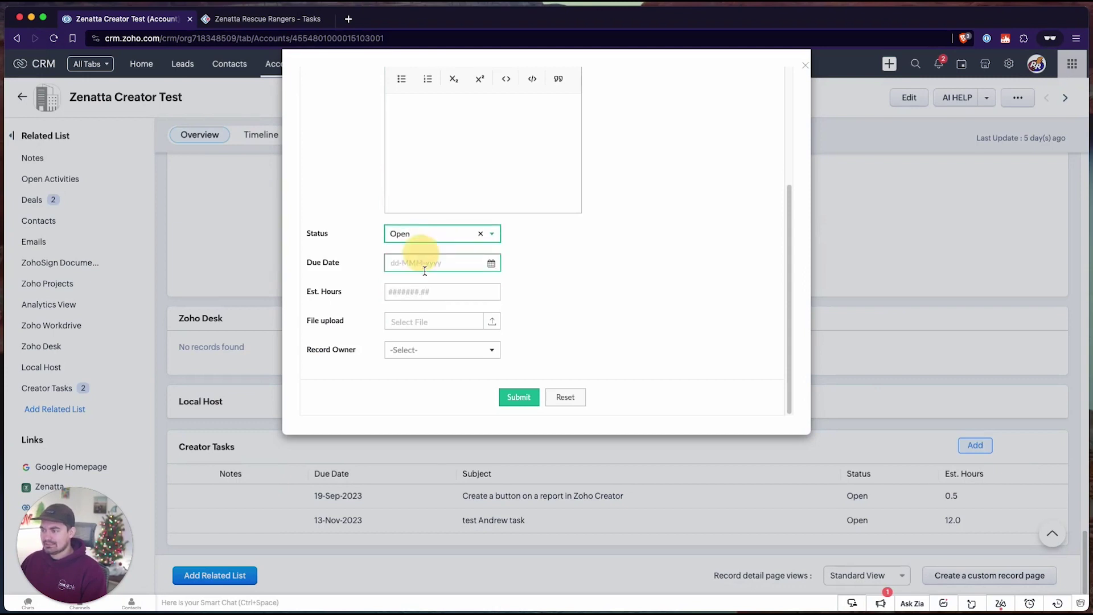
{"action": "left_click", "coordinate": [425, 271]}
{"action": "left_click", "coordinate": [487, 219]}
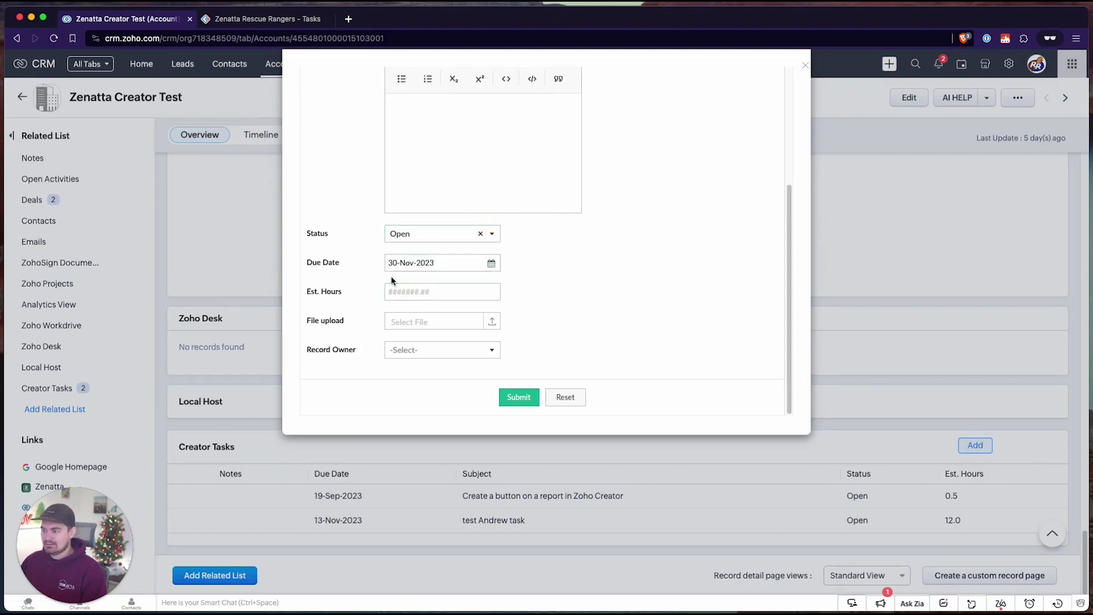
{"action": "left_click", "coordinate": [425, 290]}
{"action": "type", "text": "1"}
{"action": "left_click", "coordinate": [626, 306]}
{"action": "left_click", "coordinate": [507, 396]}
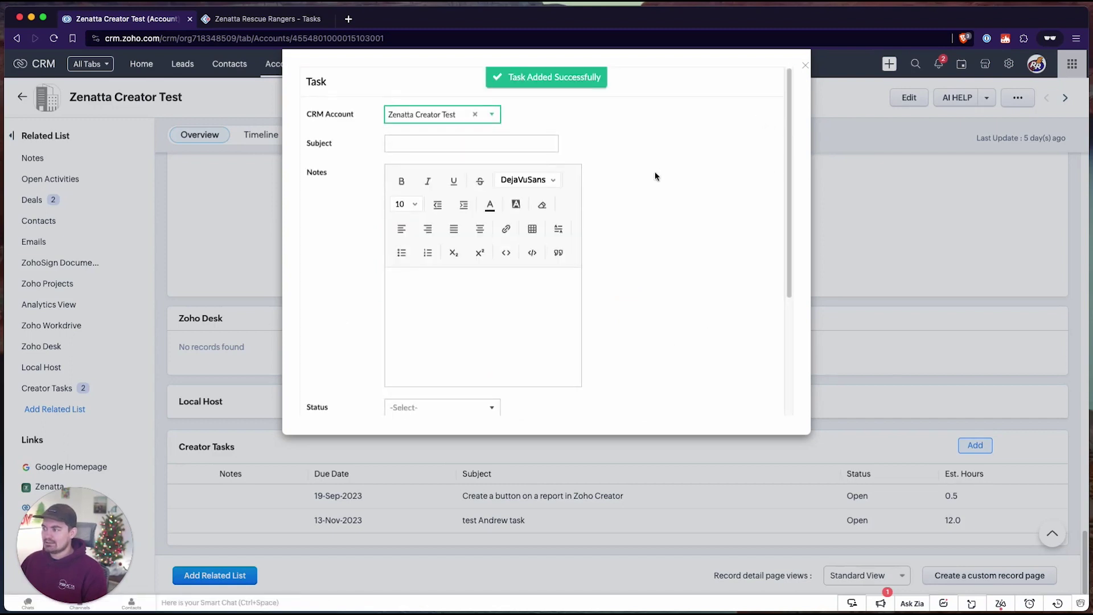
{"action": "left_click", "coordinate": [806, 65]}
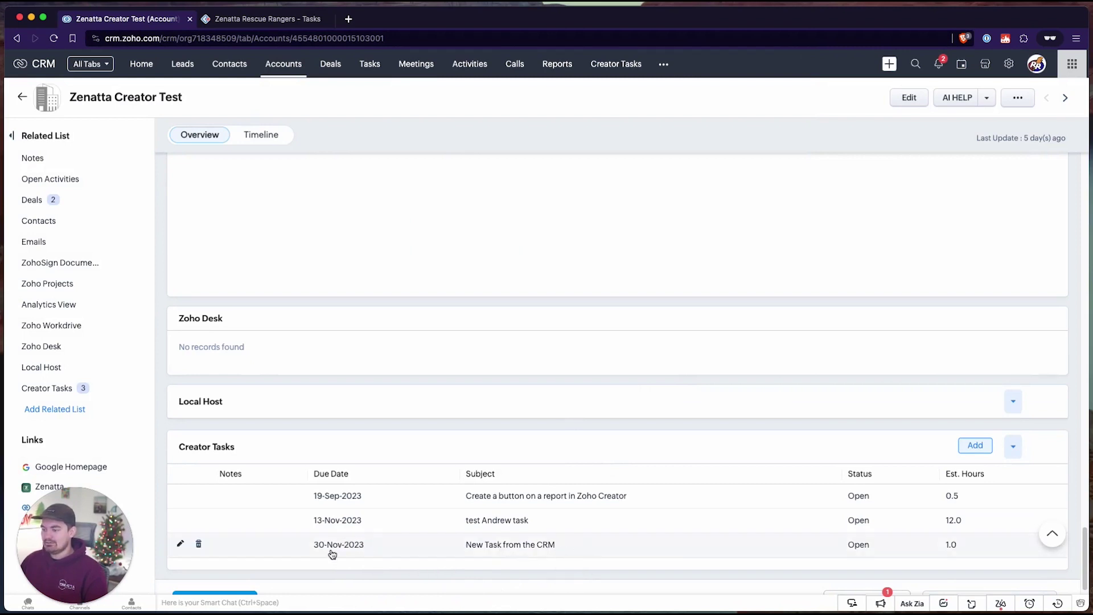
- Reload Creator's All Tasks report to see New Task from the CRM (3 of 3), then return
{"action": "left_click", "coordinate": [263, 22]}
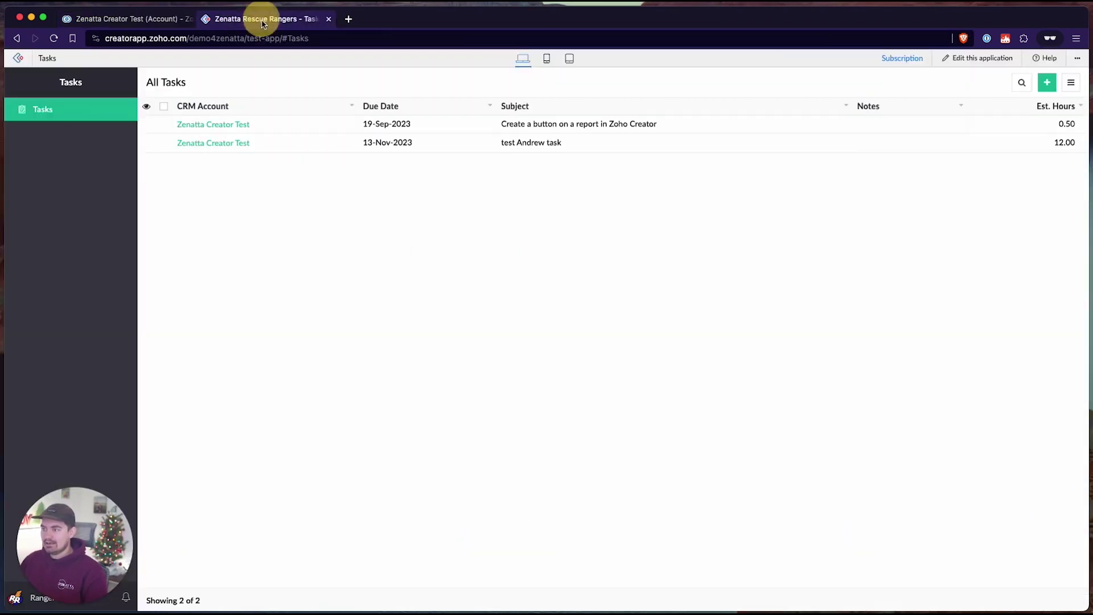
{"action": "left_click", "coordinate": [55, 38]}
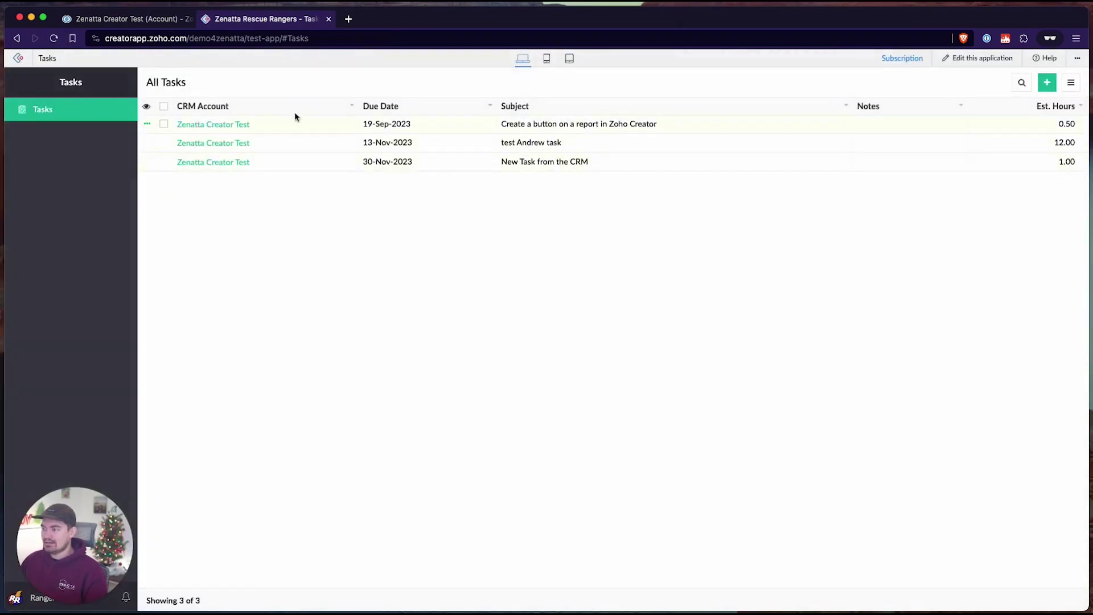
{"action": "left_click", "coordinate": [107, 18]}
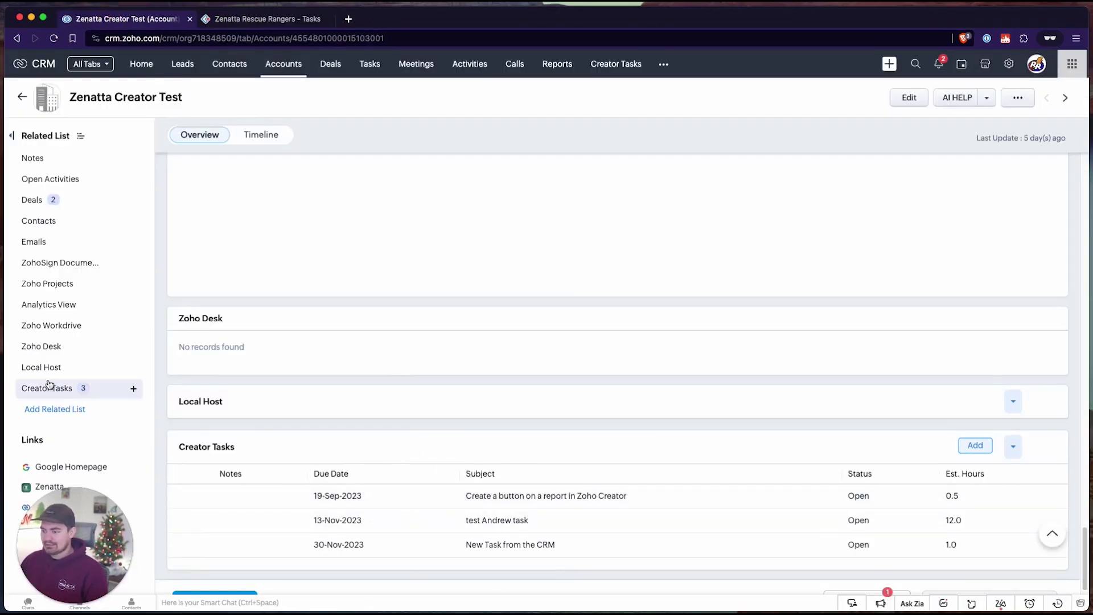
- Move Creator Tasks up four places to sit directly below Notes and save the order
{"action": "left_click", "coordinate": [80, 135]}
{"action": "scroll", "coordinate": [453, 226], "scroll_direction": "down", "scroll_amount": 2}
{"action": "scroll", "coordinate": [558, 222], "scroll_direction": "down", "scroll_amount": 2}
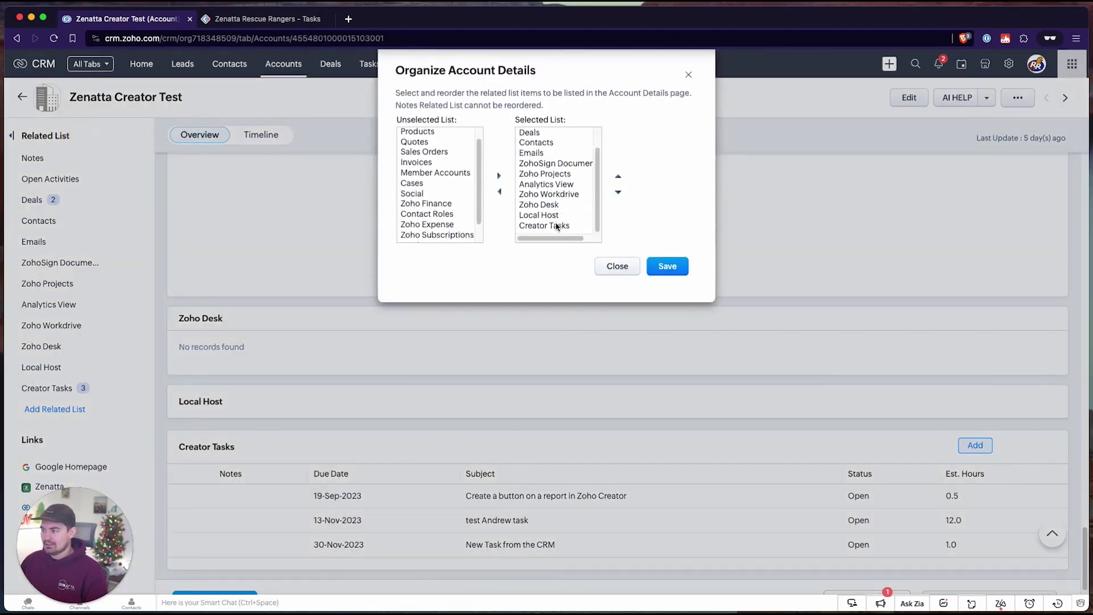
{"action": "left_click", "coordinate": [557, 227]}
{"action": "left_click", "coordinate": [618, 176]}
{"action": "left_click", "coordinate": [618, 176]}
{"action": "left_click", "coordinate": [618, 176]}
{"action": "left_click", "coordinate": [618, 176]}
{"action": "left_click", "coordinate": [618, 176]}
{"action": "left_click", "coordinate": [618, 176]}
{"action": "left_click", "coordinate": [617, 176]}
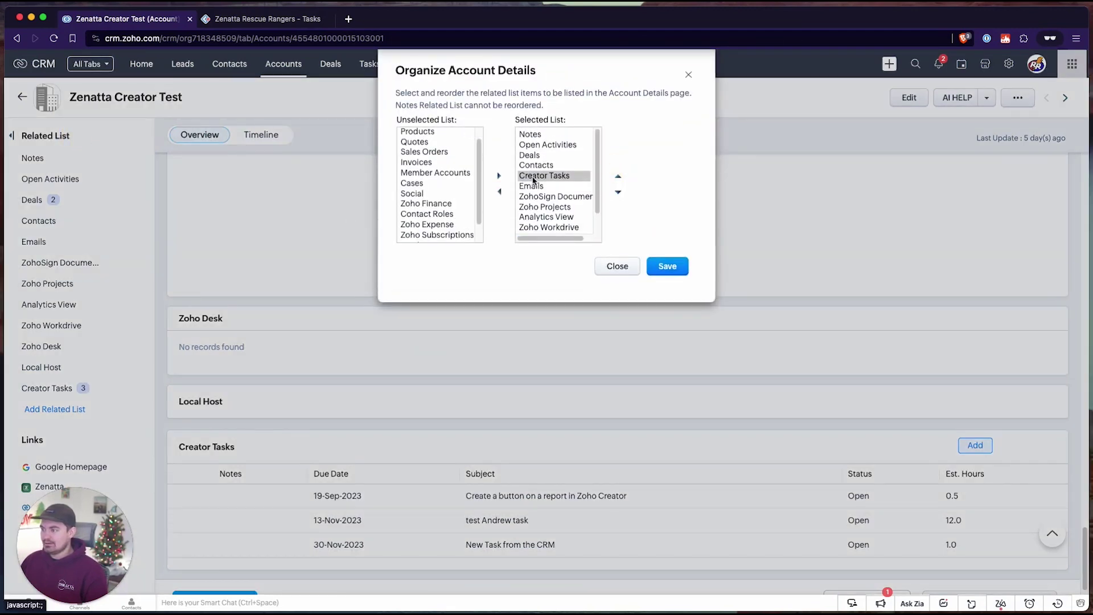
{"action": "left_click", "coordinate": [618, 176]}
{"action": "left_click", "coordinate": [618, 176]}
{"action": "left_click", "coordinate": [618, 176]}
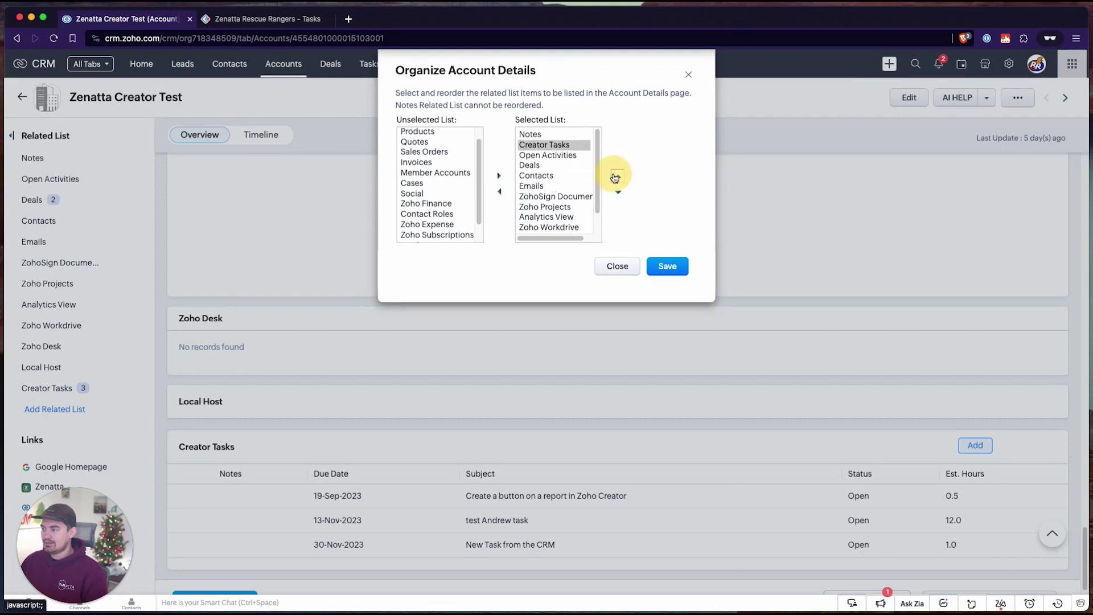
{"action": "left_click", "coordinate": [668, 266]}
{"action": "left_click", "coordinate": [50, 179]}
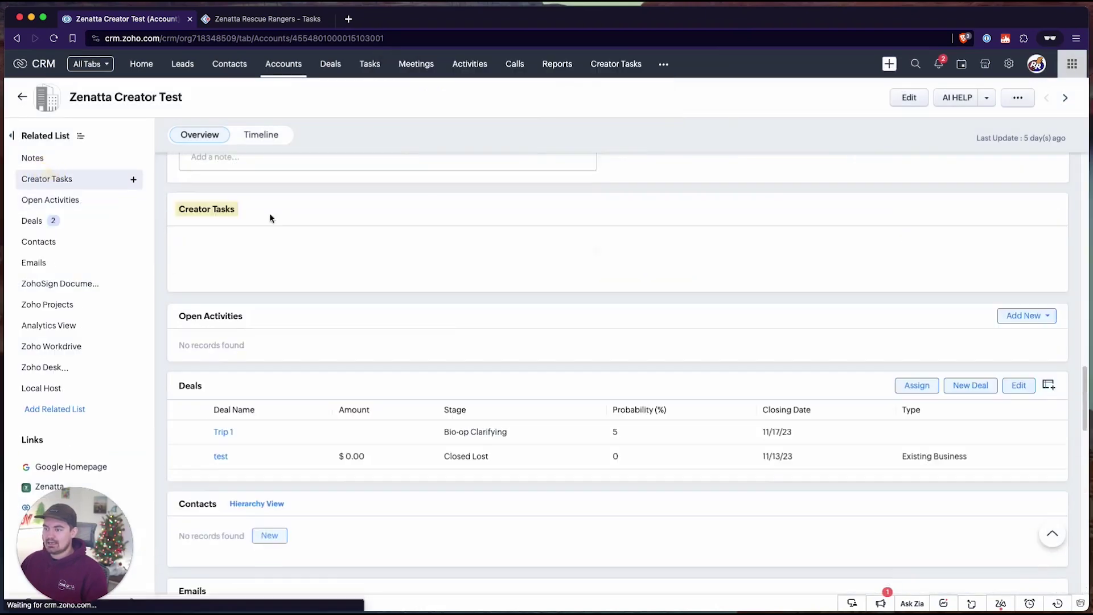
- Permanently delete the test task row from the account's Creator Tasks list
{"action": "scroll", "coordinate": [556, 346], "scroll_direction": "up", "scroll_amount": 3}
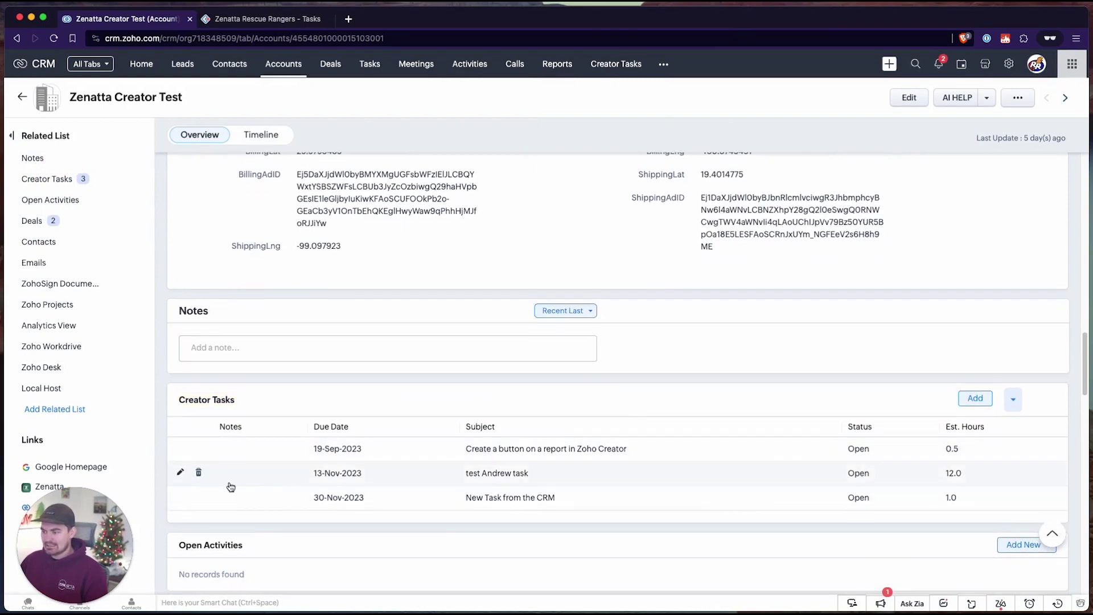
{"action": "left_click", "coordinate": [198, 472]}
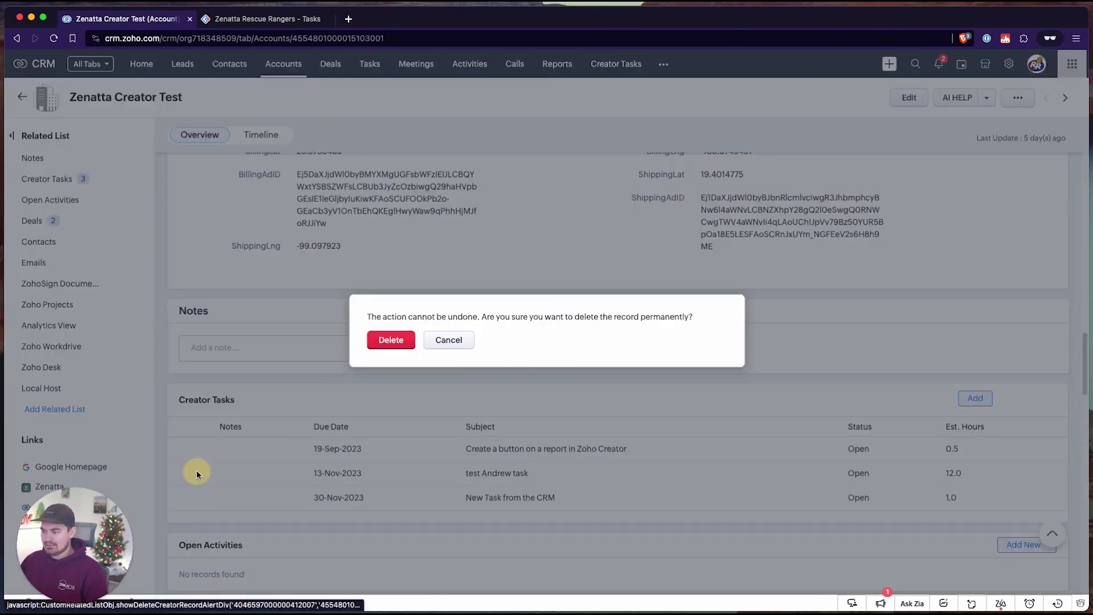
{"action": "left_click", "coordinate": [391, 340]}
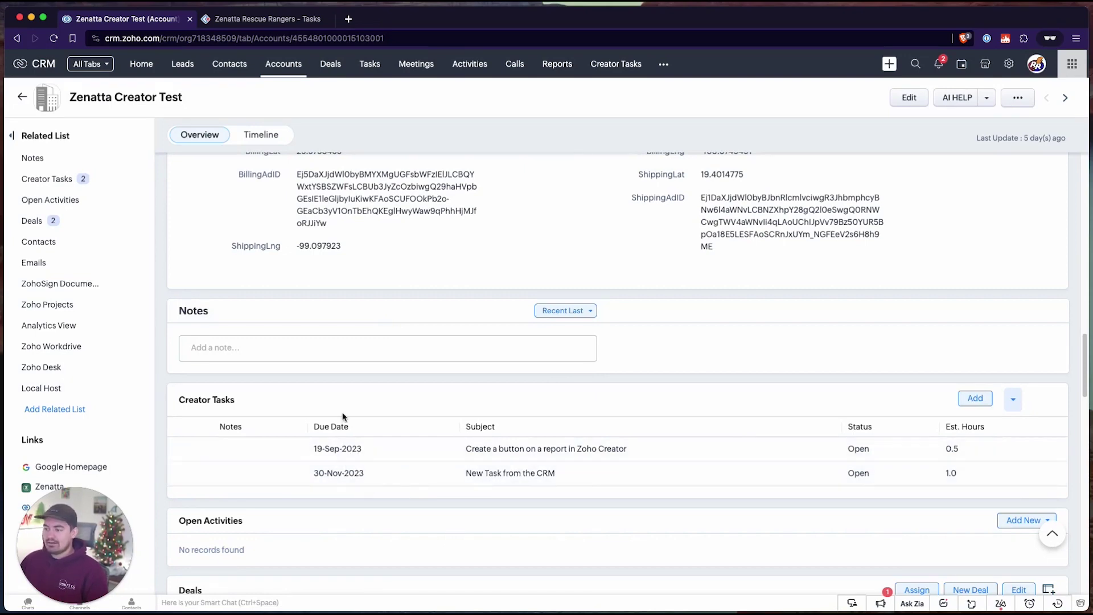
{"action": "scroll", "coordinate": [786, 449], "scroll_direction": "up", "scroll_amount": 1}
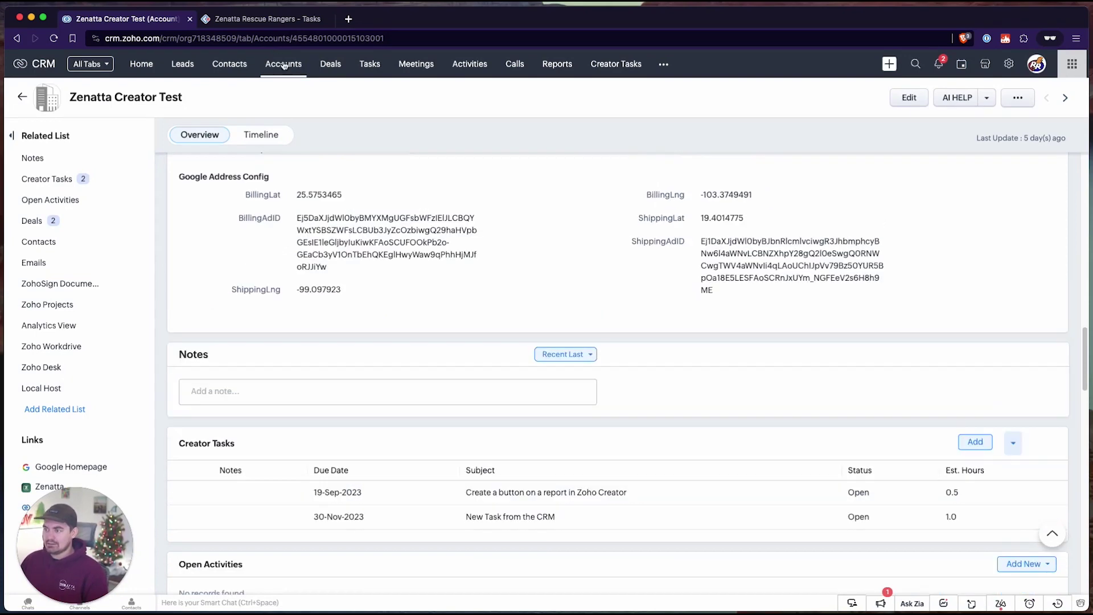